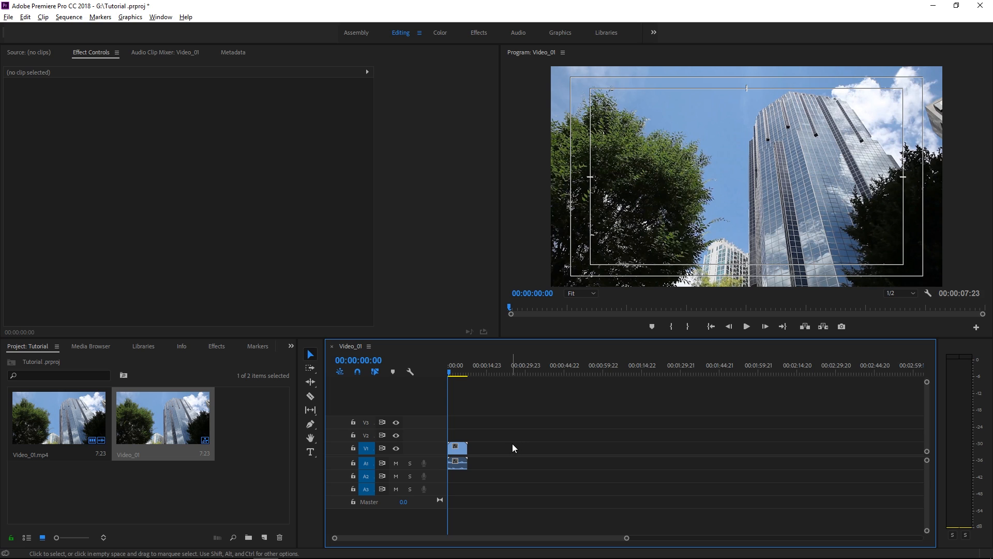
Switch to the Graphics workspace and add a text layer reading TITLE over the video
{"action": "left_click_drag", "start_coordinate": [628, 539], "coordinate": [517, 540]}
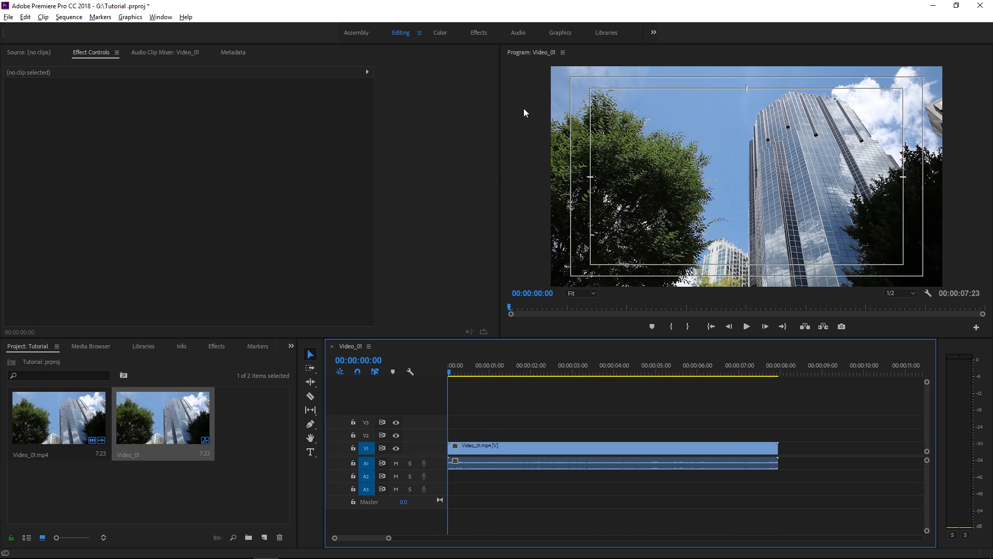
{"action": "left_click", "coordinate": [560, 33]}
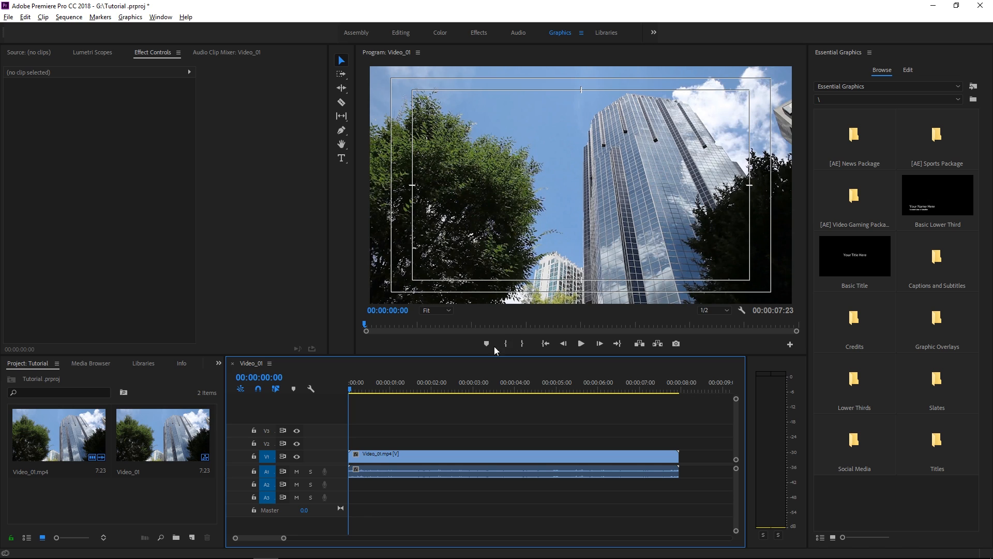
{"action": "left_click", "coordinate": [130, 17]}
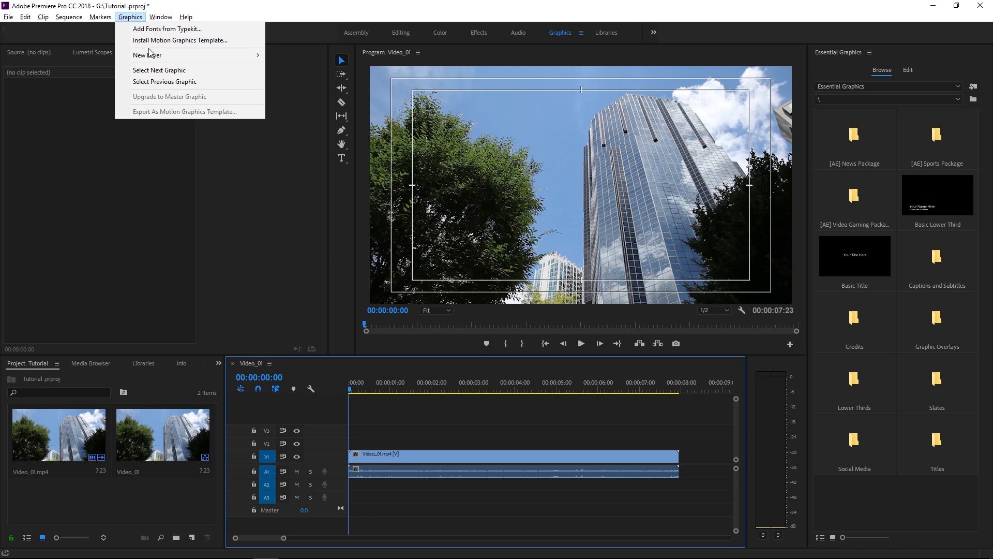
{"action": "mouse_move", "coordinate": [150, 55]}
{"action": "left_click", "coordinate": [287, 58]}
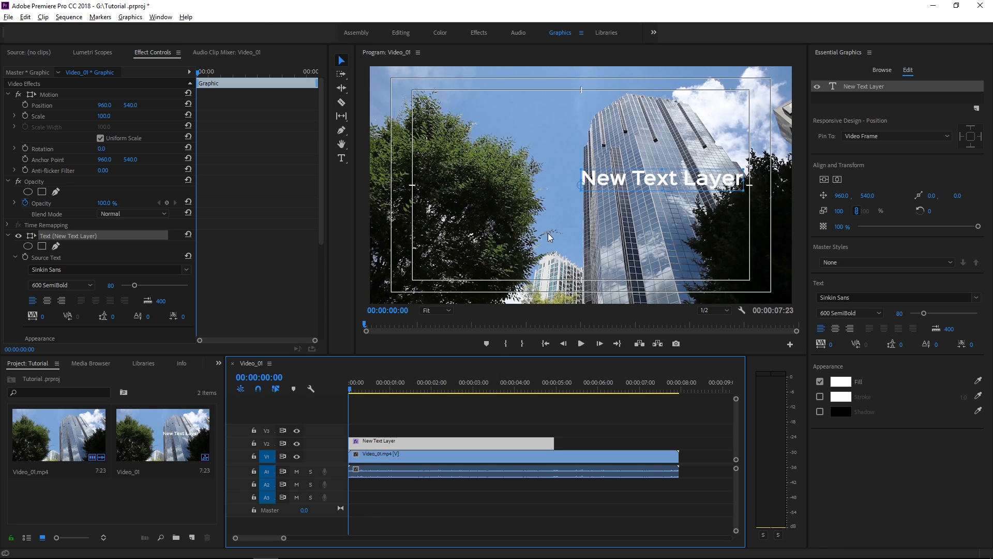
{"action": "double_click", "coordinate": [602, 179]}
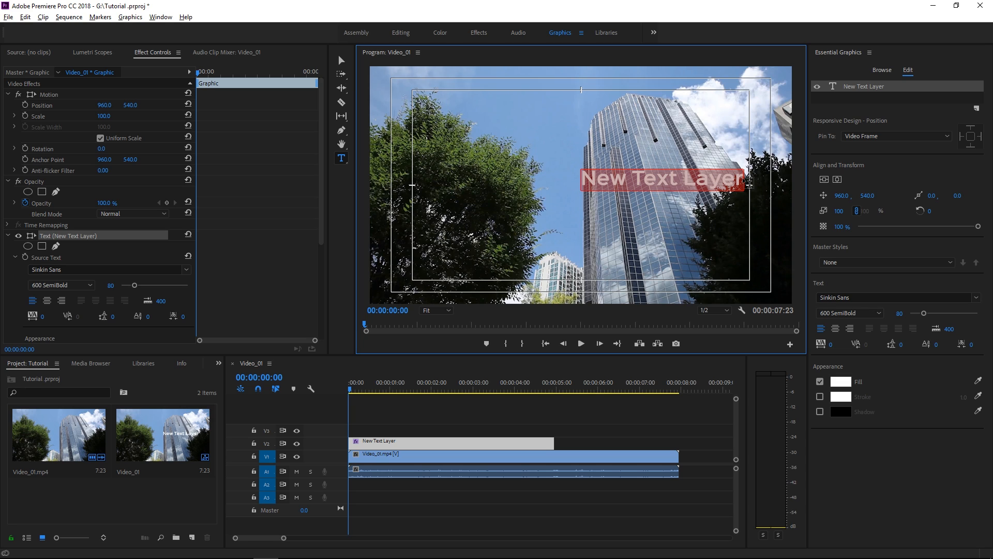
{"action": "type", "text": "TITLE"}
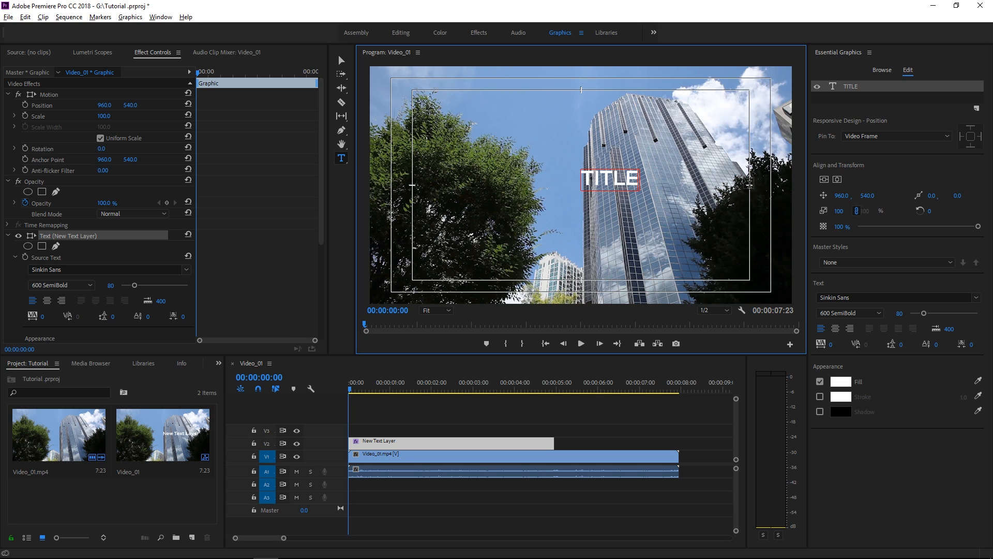
Shift the TITLE graphic clip on track V2 so it starts at about 00:00:00:16
{"action": "left_click_drag", "start_coordinate": [450, 388], "coordinate": [455, 388]}
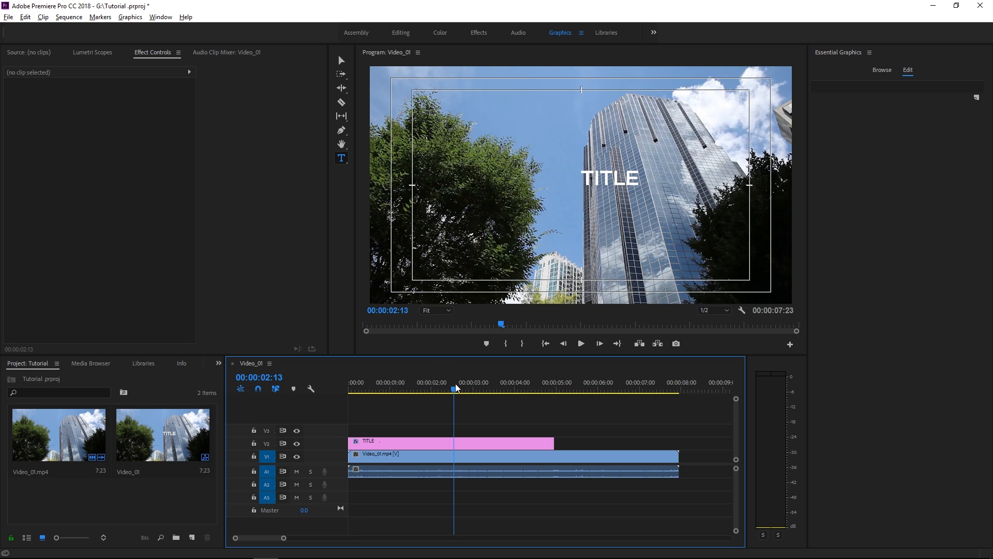
{"action": "left_click", "coordinate": [467, 444]}
{"action": "left_click_drag", "start_coordinate": [424, 444], "coordinate": [452, 445]}
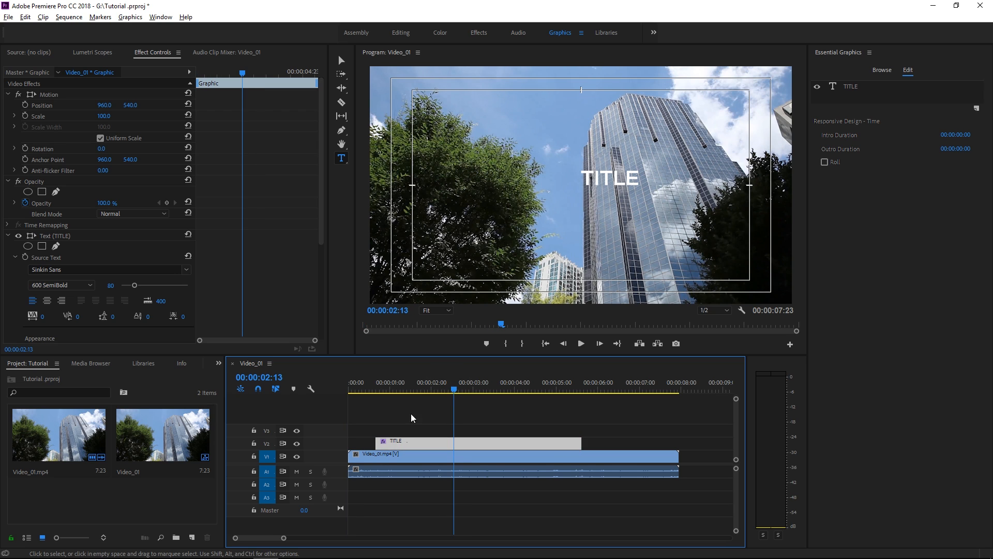
Add a rectangle shape layer to the TITLE graphic
{"action": "left_click", "coordinate": [130, 17]}
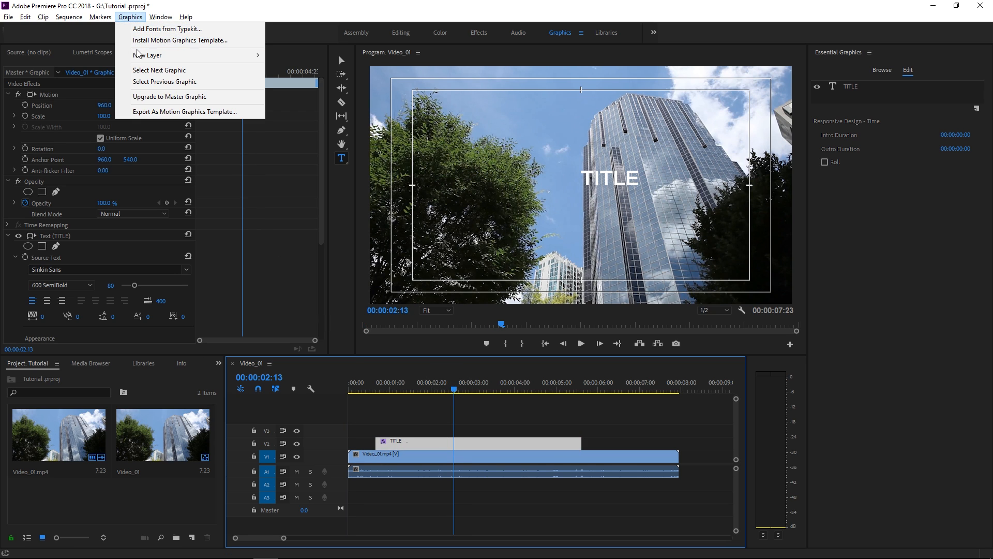
{"action": "mouse_move", "coordinate": [138, 55]}
{"action": "left_click", "coordinate": [290, 81]}
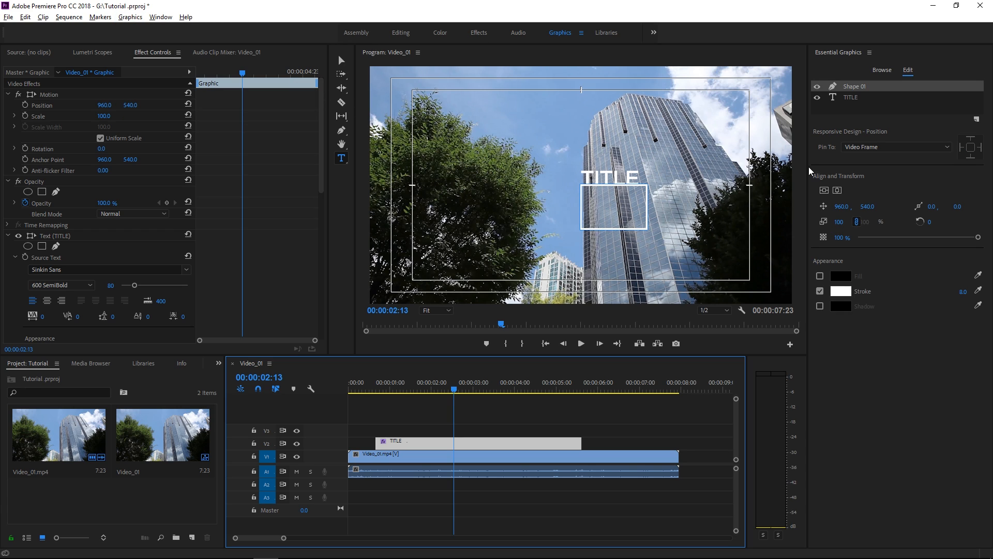
{"action": "left_click", "coordinate": [852, 98]}
{"action": "left_click", "coordinate": [853, 88]}
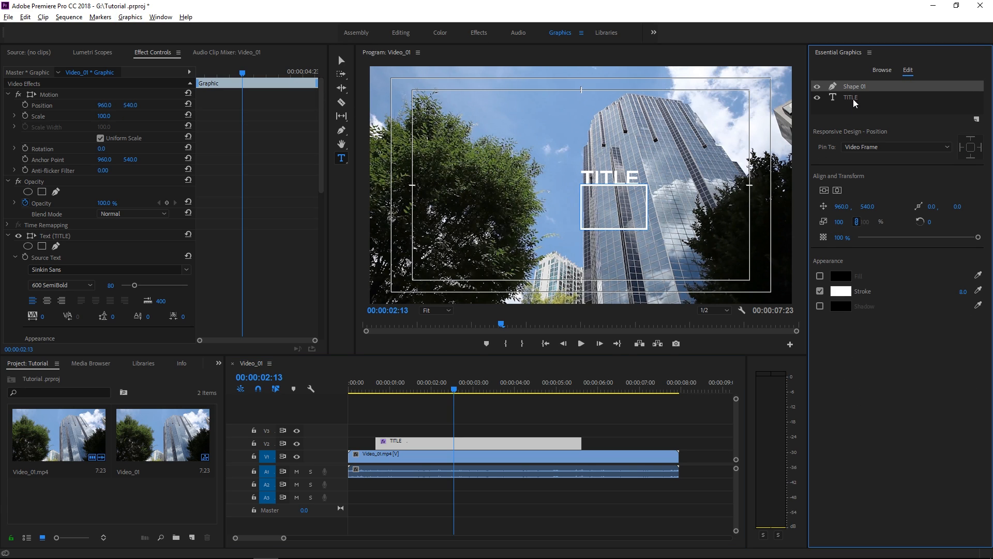
{"action": "left_click", "coordinate": [854, 99]}
{"action": "left_click", "coordinate": [855, 88]}
{"action": "left_click", "coordinate": [854, 99]}
{"action": "left_click", "coordinate": [855, 88]}
Collapse the text and shape layers' effect properties and rename the rectangle shape layer as Stroke
{"action": "left_click", "coordinate": [8, 235]}
{"action": "left_click", "coordinate": [8, 246]}
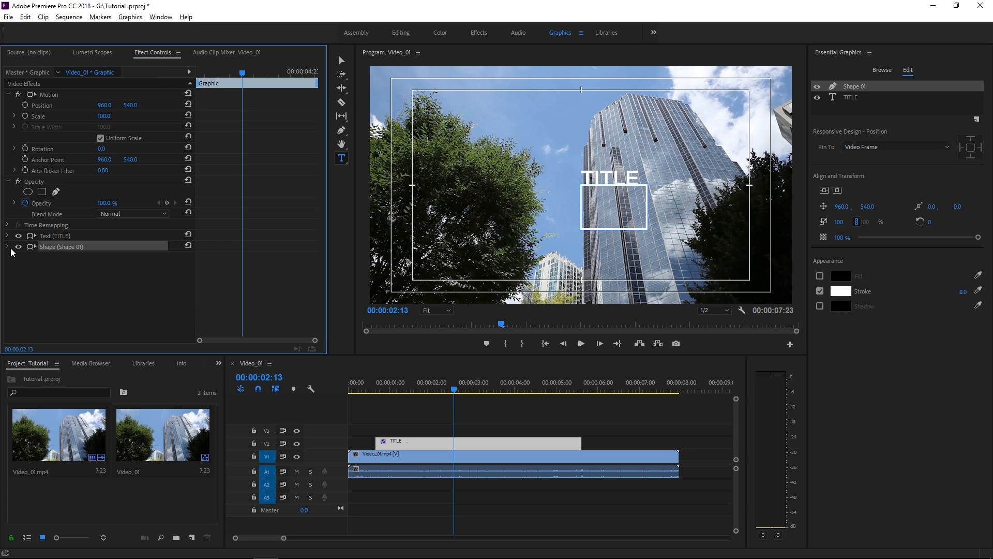
{"action": "right_click", "coordinate": [69, 243]}
{"action": "left_click", "coordinate": [81, 250]}
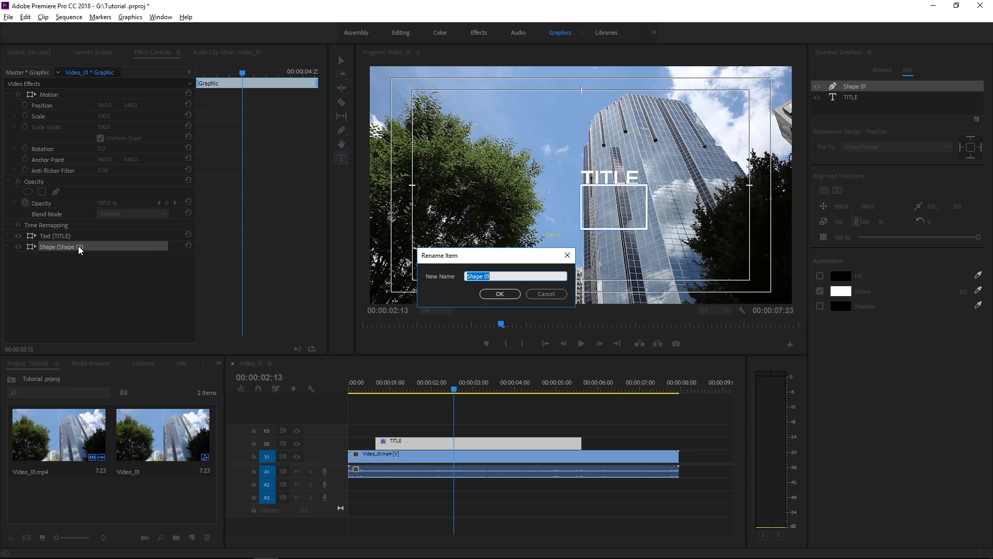
{"action": "type", "text": "Stroke"}
{"action": "key", "text": "Return"}
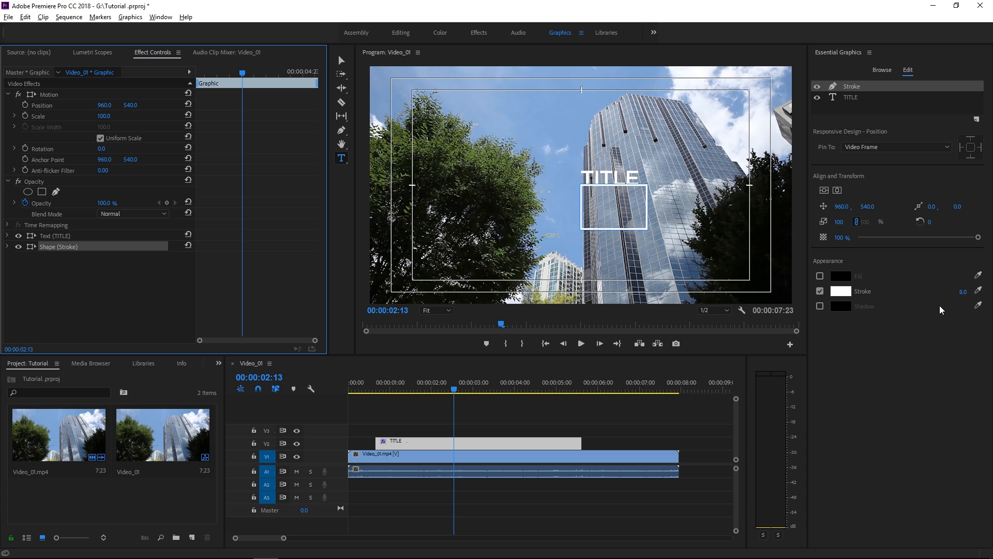
Centre the Stroke rectangle and the TITLE text vertically and horizontally in the frame
{"action": "left_click", "coordinate": [825, 190]}
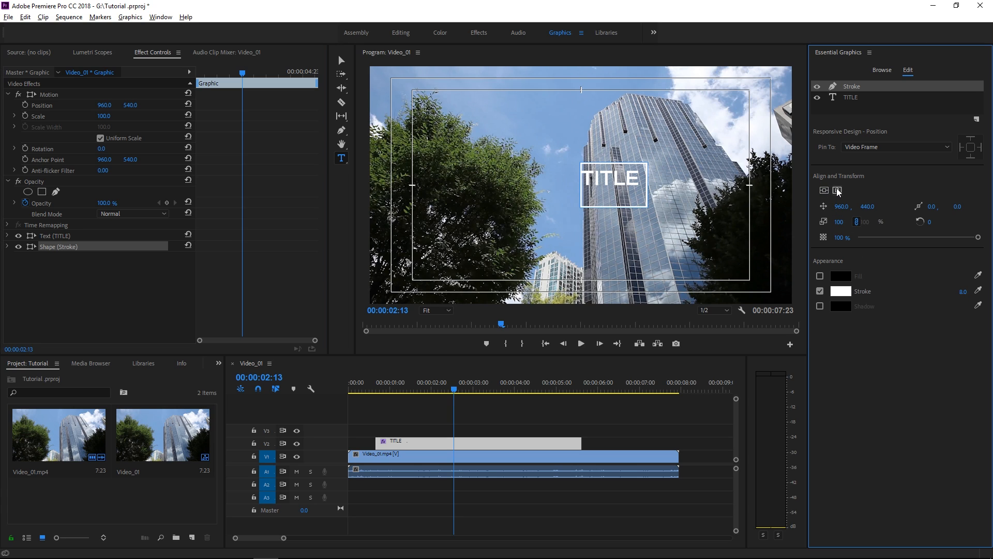
{"action": "left_click", "coordinate": [837, 191]}
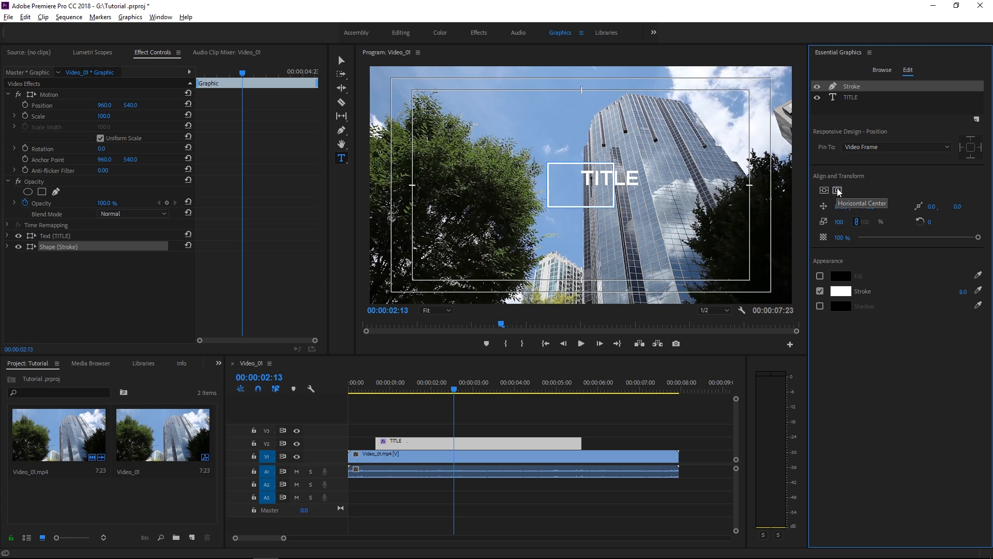
{"action": "left_click", "coordinate": [856, 98]}
{"action": "left_click", "coordinate": [826, 191]}
{"action": "left_click", "coordinate": [837, 191]}
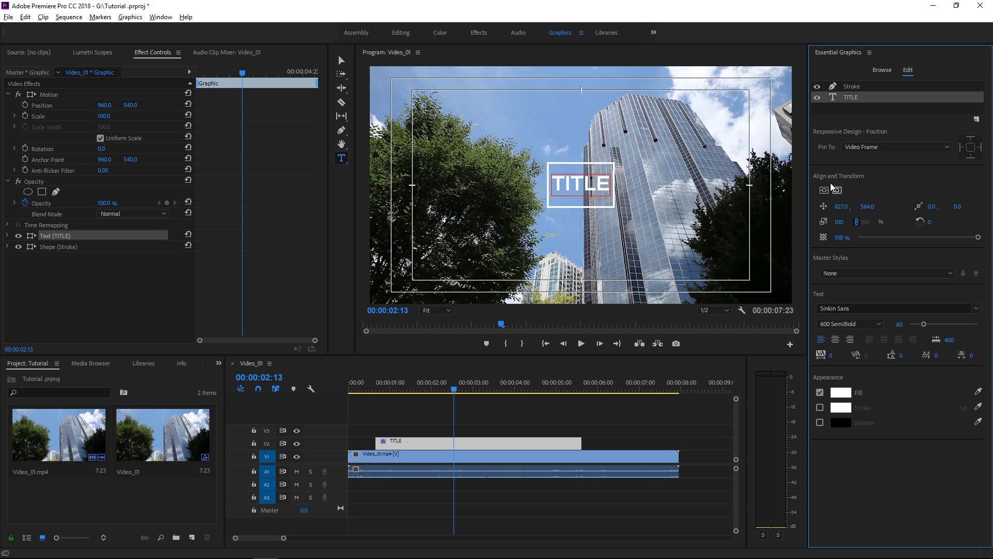
Resize the Stroke rectangle wider and shorter to frame the title closely, and centre it in the frame again
{"action": "left_click", "coordinate": [867, 89]}
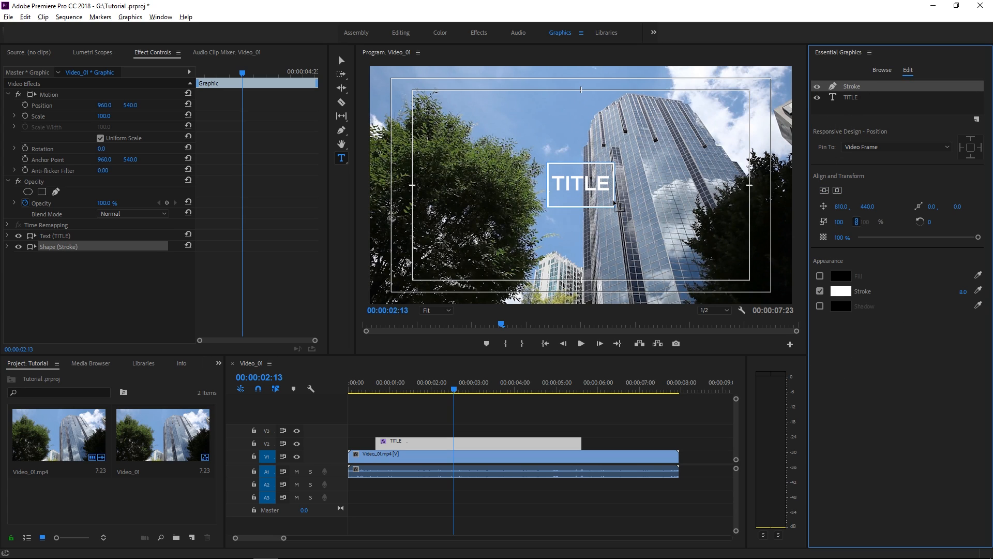
{"action": "key", "text": "v"}
{"action": "left_click_drag", "start_coordinate": [614, 207], "coordinate": [624, 190]}
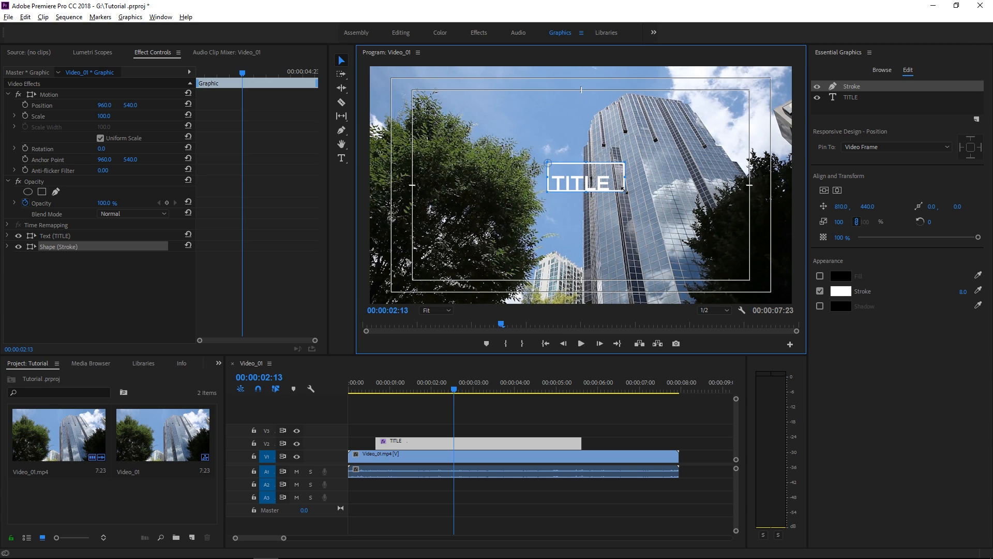
{"action": "left_click", "coordinate": [825, 191]}
{"action": "left_click", "coordinate": [838, 191]}
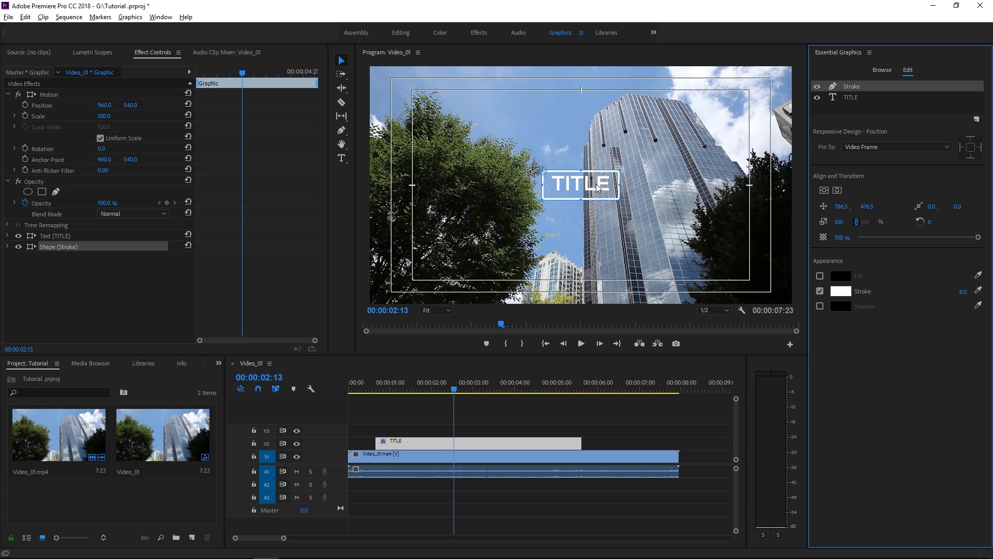
Set the TITLE text layer's vertical position to 572 so it sits in the middle of the rectangle
{"action": "left_click", "coordinate": [851, 98]}
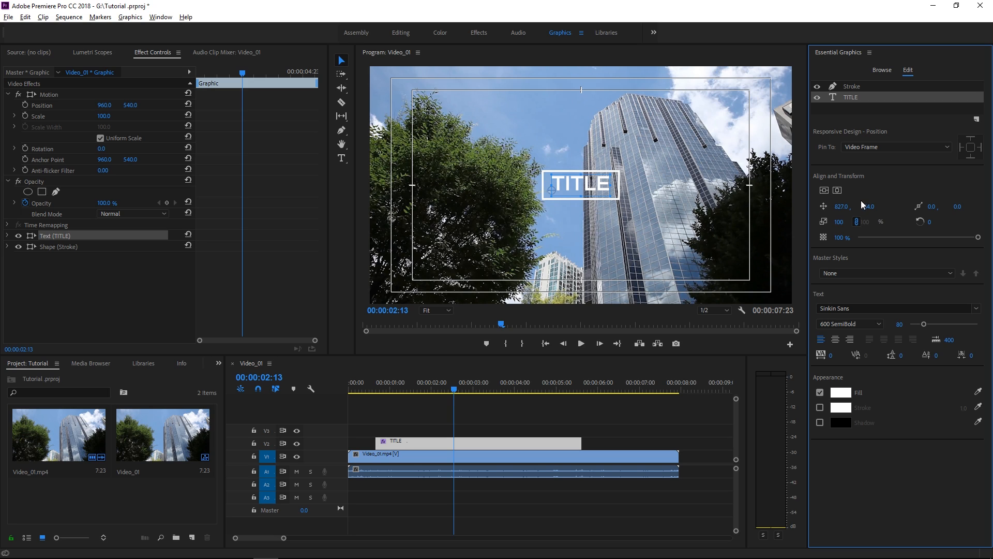
{"action": "left_click_drag", "start_coordinate": [864, 206], "coordinate": [881, 206]}
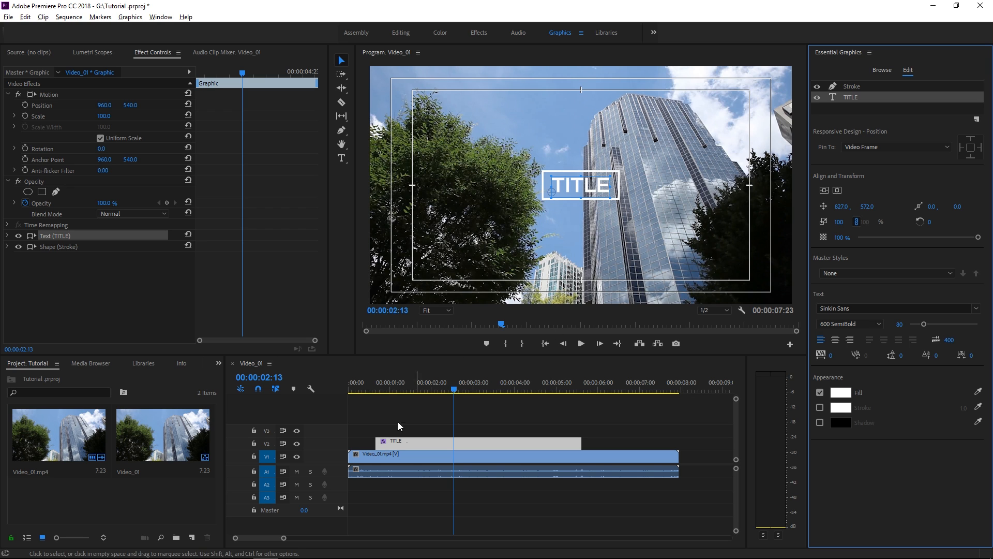
Turn on Path animation for the Stroke shape at the TITLE clip's start, 00:00:00:16
{"action": "left_click", "coordinate": [375, 383]}
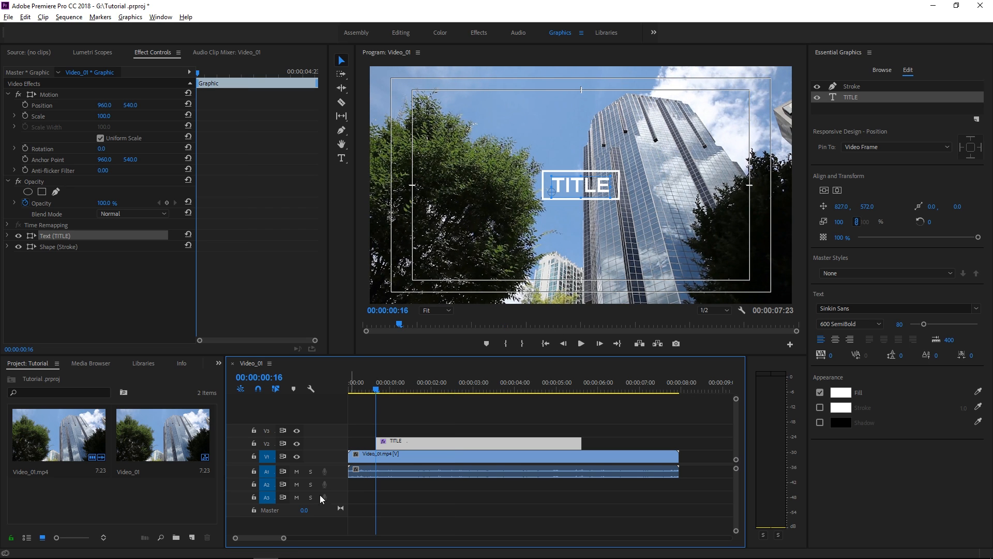
{"action": "left_click_drag", "start_coordinate": [286, 538], "coordinate": [251, 538]}
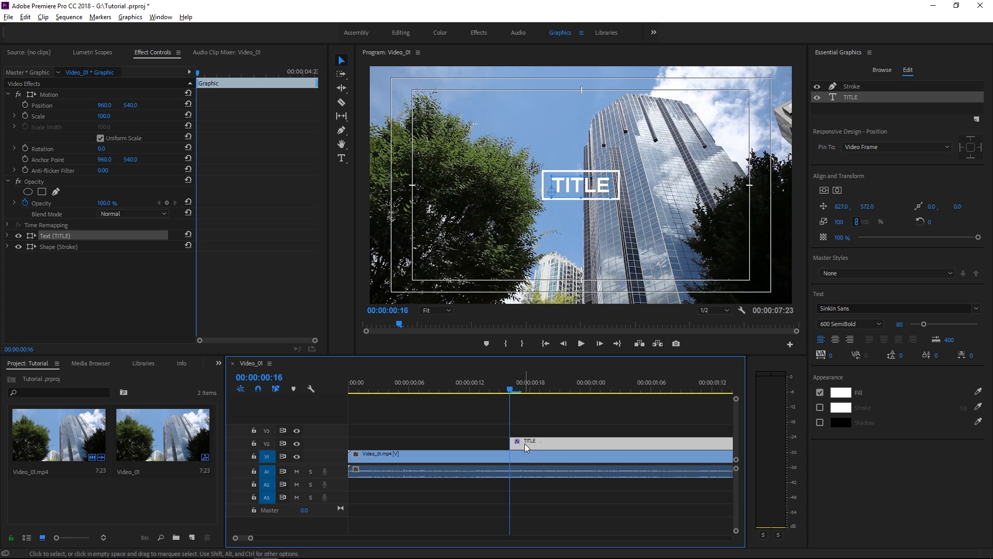
{"action": "left_click", "coordinate": [7, 247]}
{"action": "left_click", "coordinate": [55, 267]}
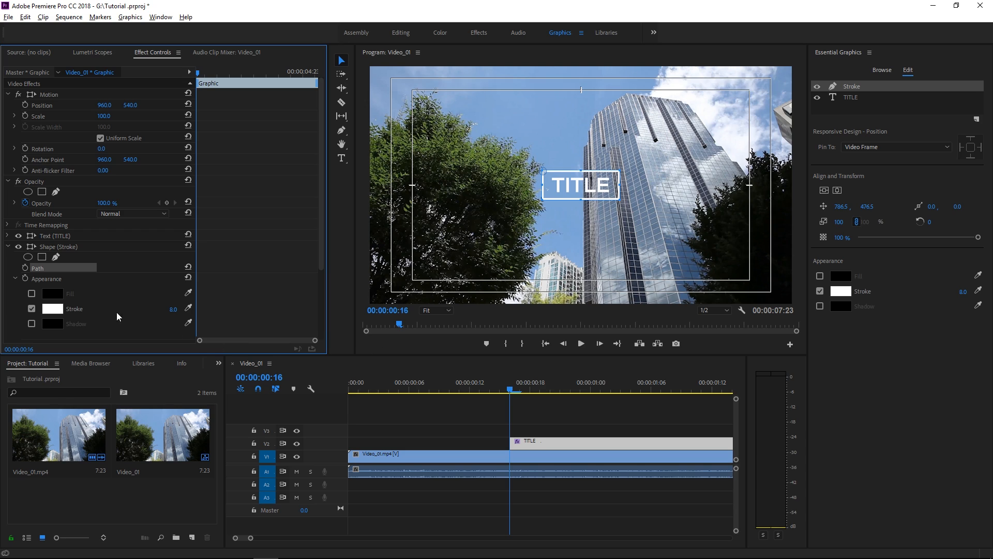
{"action": "left_click", "coordinate": [25, 268]}
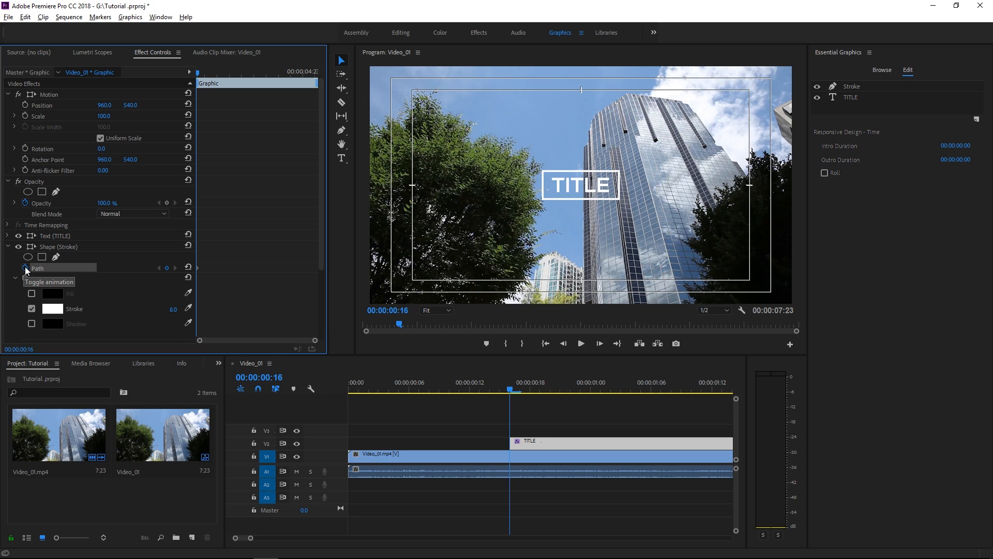
Add a second Path keyframe for the Stroke shape at 00:00:00:21 and return to the first keyframe
{"action": "left_click_drag", "start_coordinate": [314, 341], "coordinate": [289, 343]}
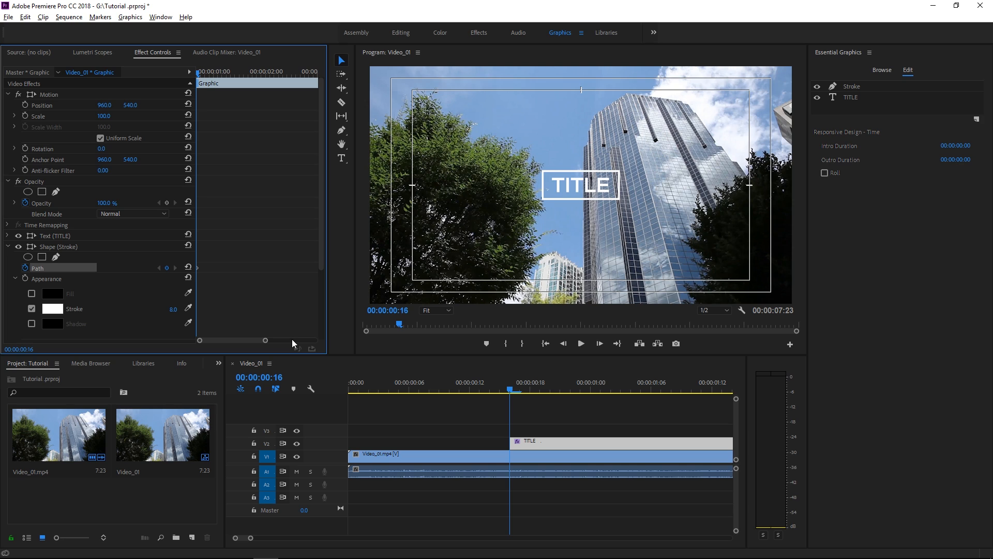
{"action": "key", "text": "shift+Right"}
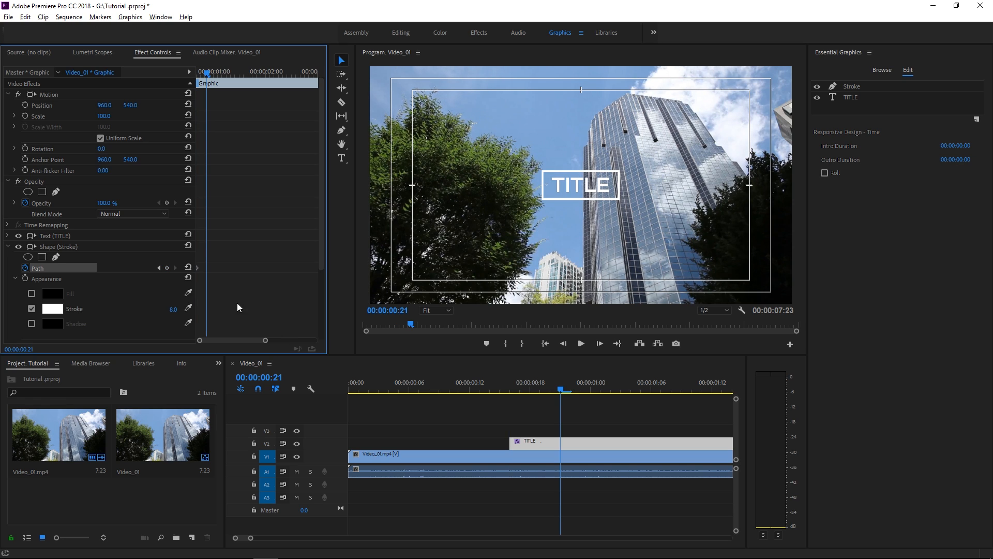
{"action": "left_click", "coordinate": [157, 268]}
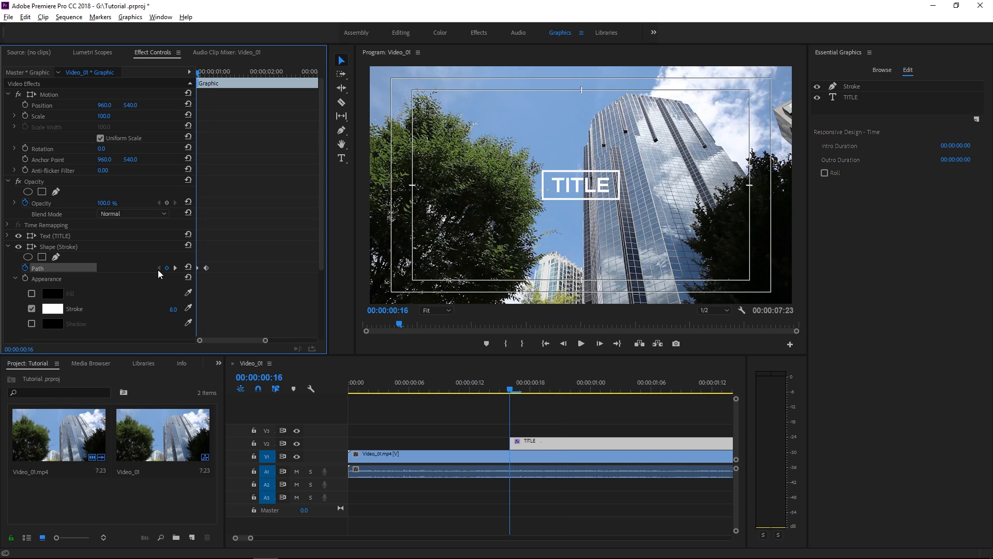
At the first Path keyframe, collapse the Stroke rectangle's height into a flat horizontal line through the title's middle
{"action": "left_click", "coordinate": [588, 203]}
{"action": "left_click", "coordinate": [586, 200]}
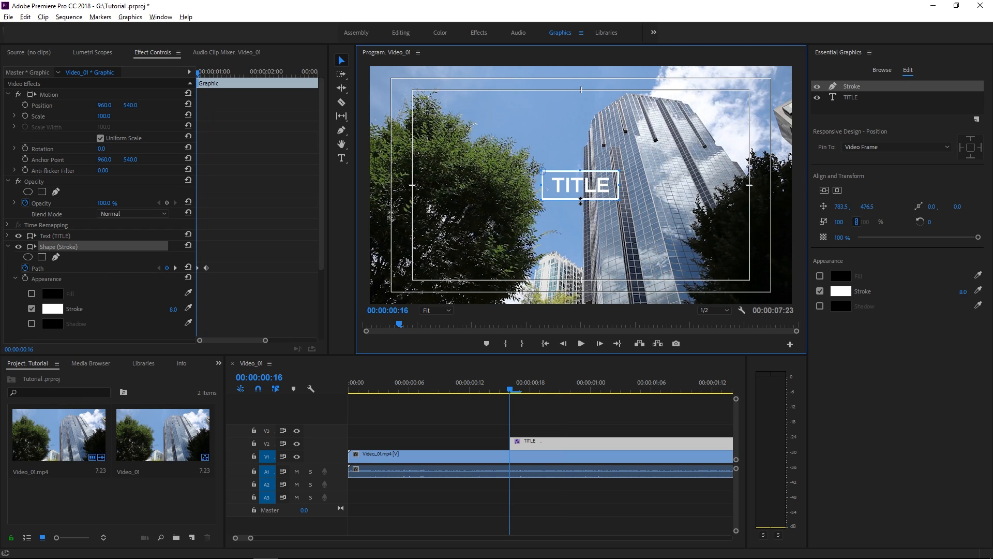
{"action": "left_click_drag", "start_coordinate": [578, 199], "coordinate": [579, 198]}
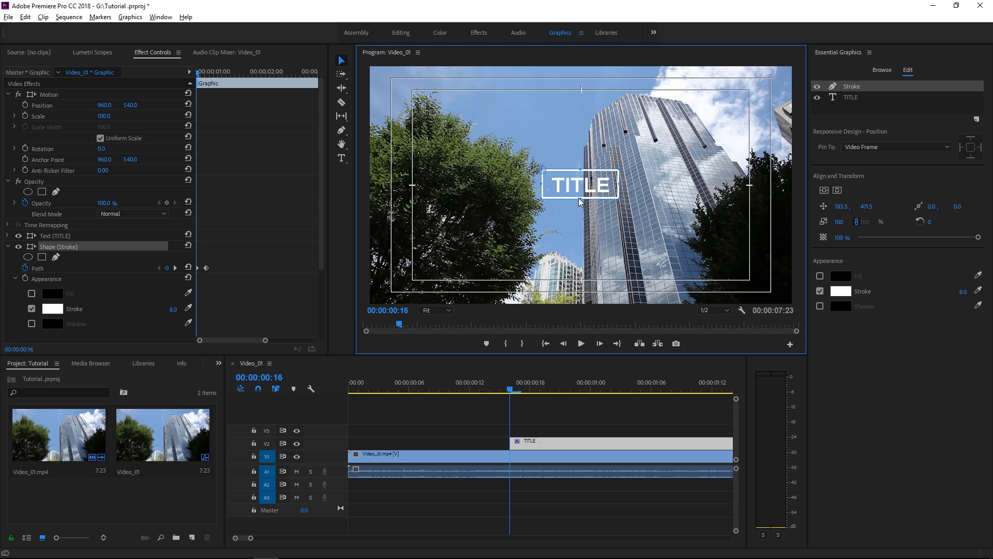
{"action": "key", "text": "ctrl+z"}
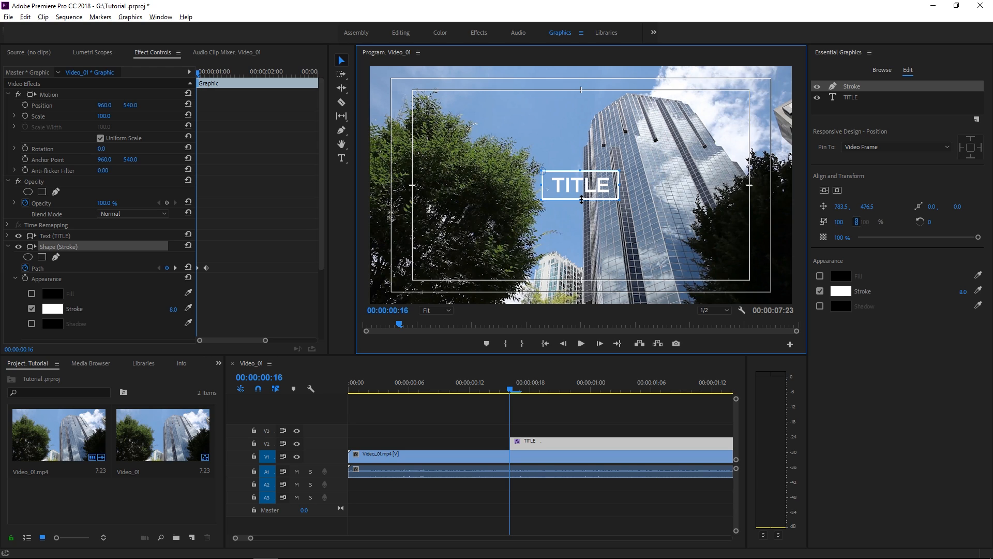
{"action": "mouse_move", "coordinate": [581, 200]}
{"action": "left_mouse_down"}
{"action": "mouse_move", "coordinate": [583, 171]}
{"action": "mouse_move", "coordinate": [585, 185]}
{"action": "left_mouse_up"}
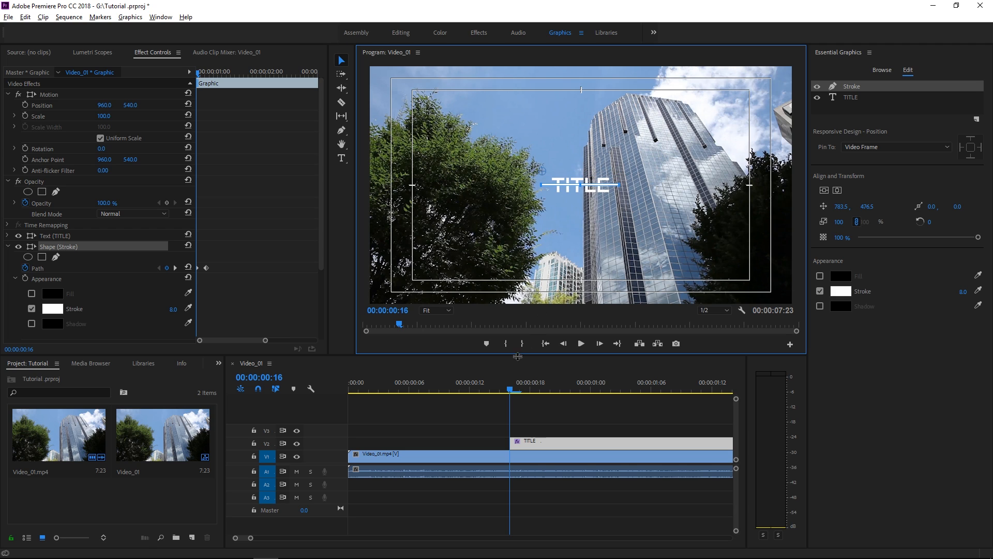
Preview the Stroke rectangle's path animation from 00:00:00:15, just before the TITLE clip starts
{"action": "left_click", "coordinate": [500, 392]}
{"action": "left_click", "coordinate": [500, 392]}
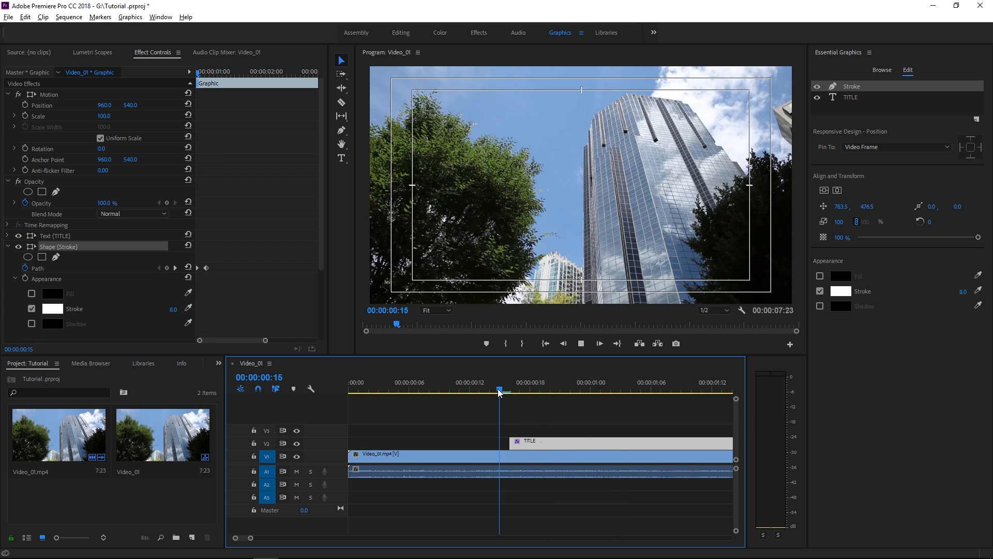
{"action": "key", "text": "space"}
{"action": "left_click_drag", "start_coordinate": [500, 393], "coordinate": [519, 403]}
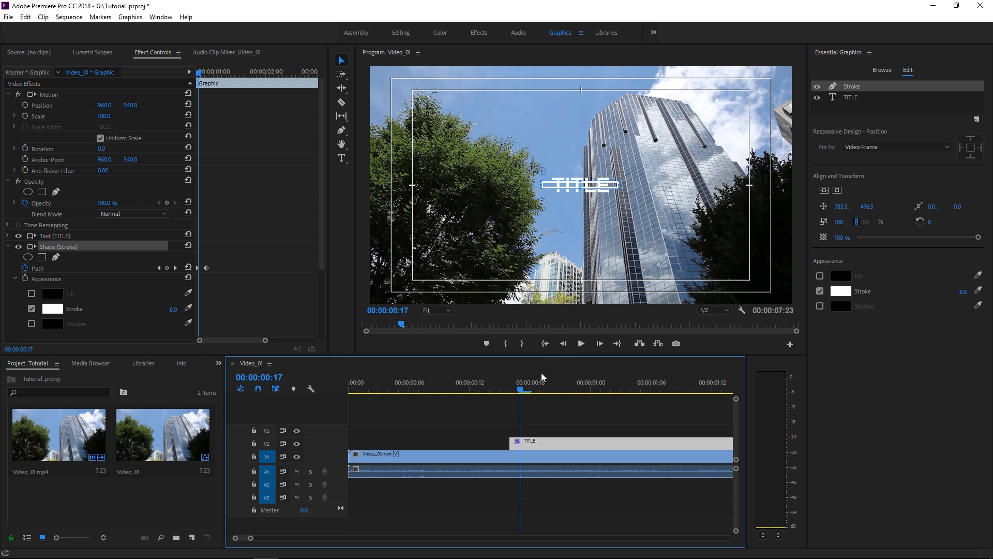
Add a Path keyframe for the Stroke shape at the TITLE clip's last frame, 00:00:05:14
{"action": "left_click", "coordinate": [509, 391]}
{"action": "left_click_drag", "start_coordinate": [509, 391], "coordinate": [570, 391]}
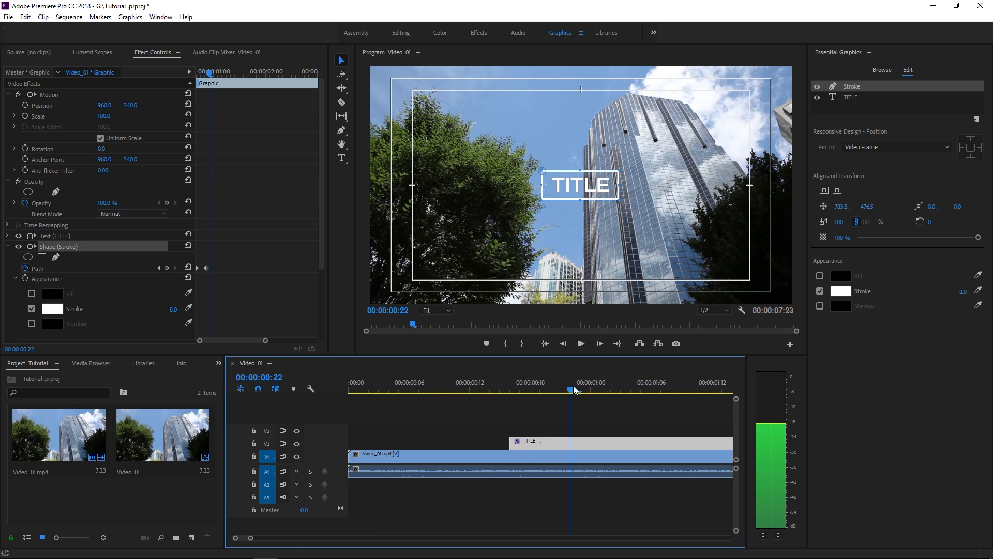
{"action": "left_click_drag", "start_coordinate": [252, 538], "coordinate": [307, 538]}
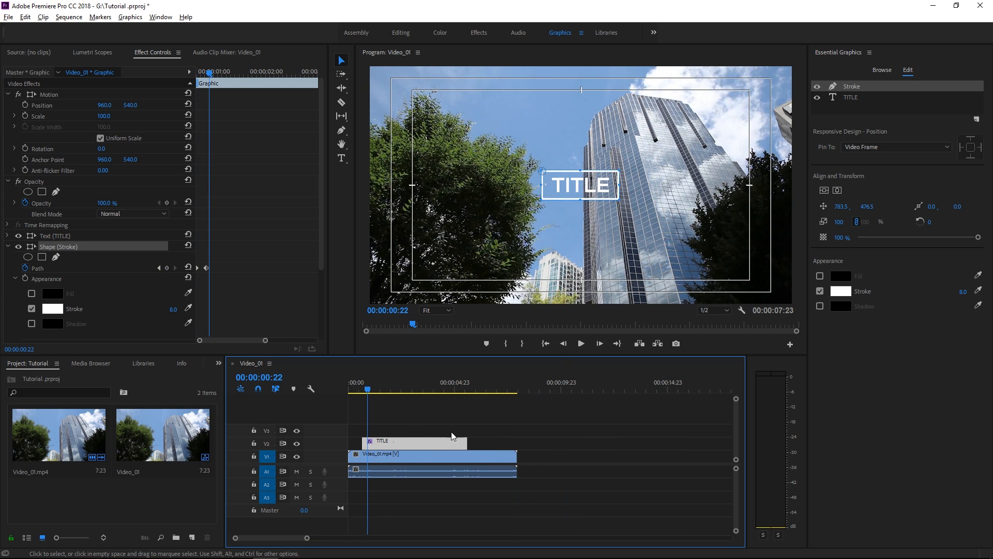
{"action": "key", "text": "Down"}
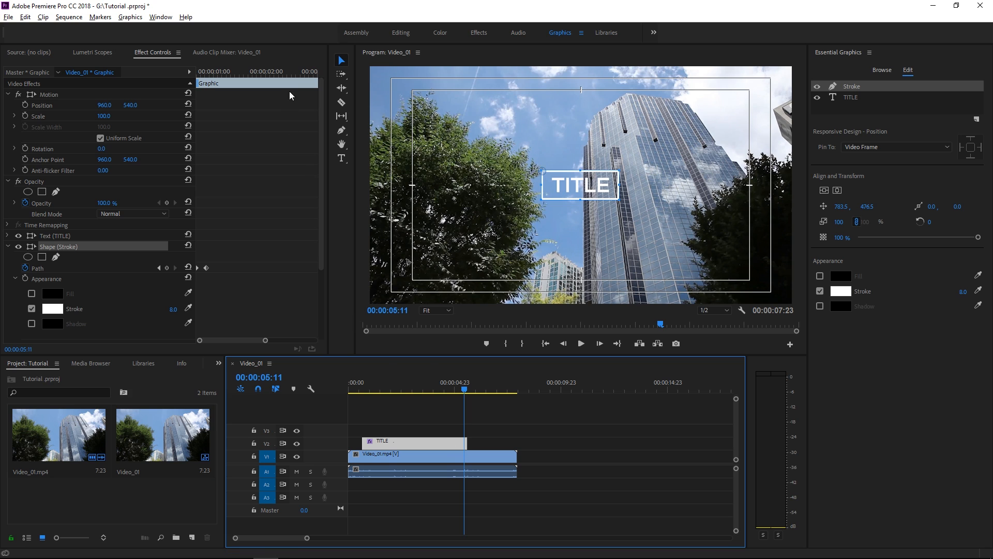
{"action": "left_click_drag", "start_coordinate": [312, 75], "coordinate": [329, 77]}
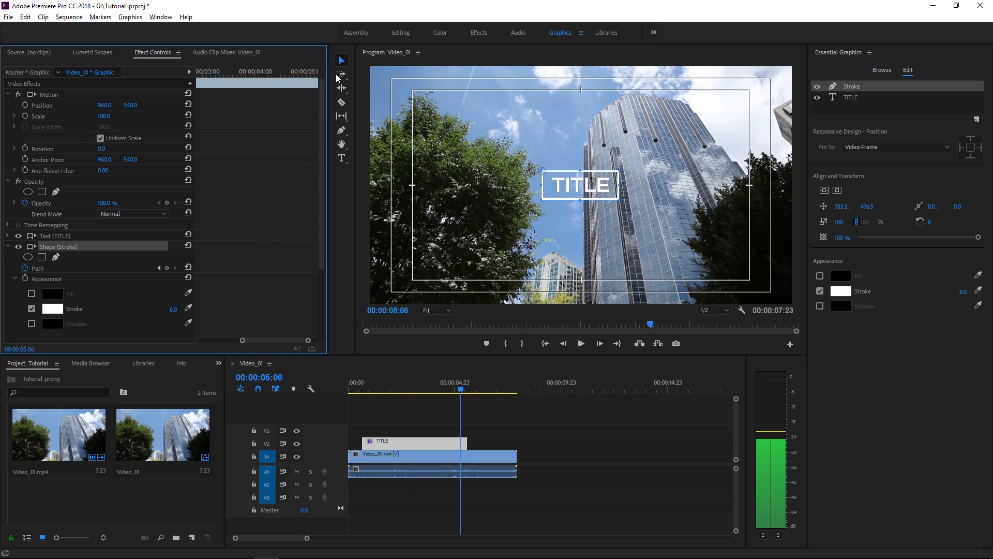
{"action": "key", "text": "space"}
{"action": "key", "text": "Left"}
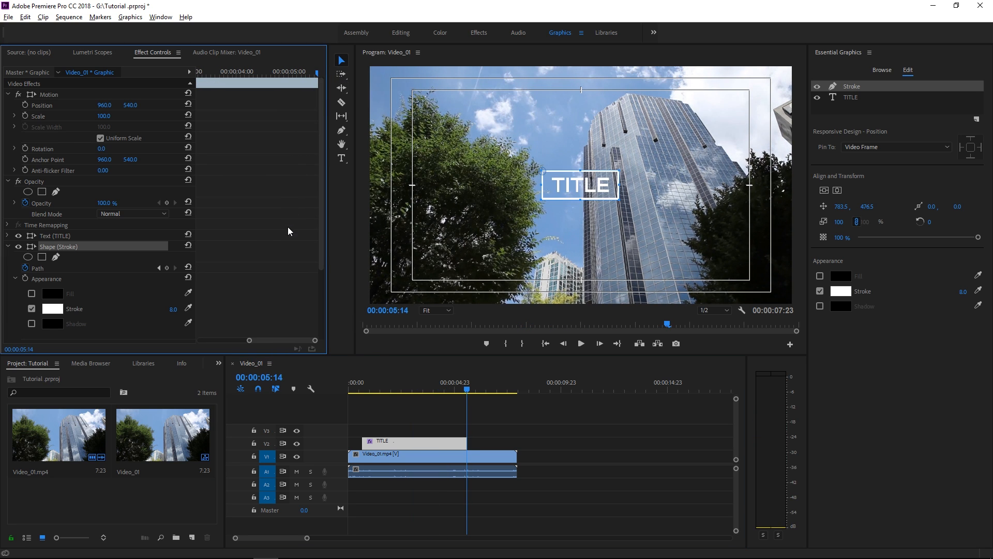
{"action": "left_click", "coordinate": [166, 269]}
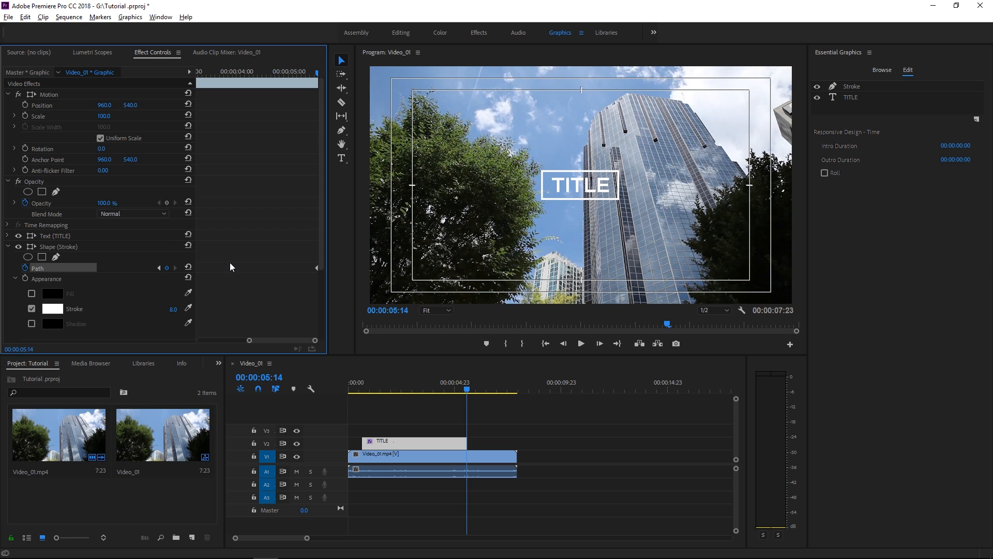
Add a Path keyframe at 00:00:05:09, and at the last keyframe collapse the Stroke rectangle into a flat horizontal line through the title's middle
{"action": "key", "text": "shift+Left"}
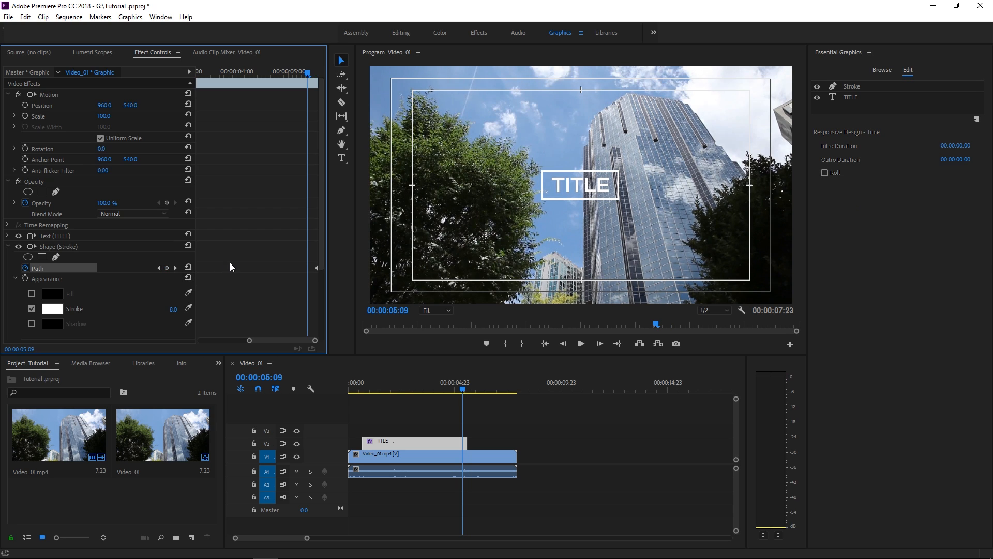
{"action": "left_click", "coordinate": [176, 268]}
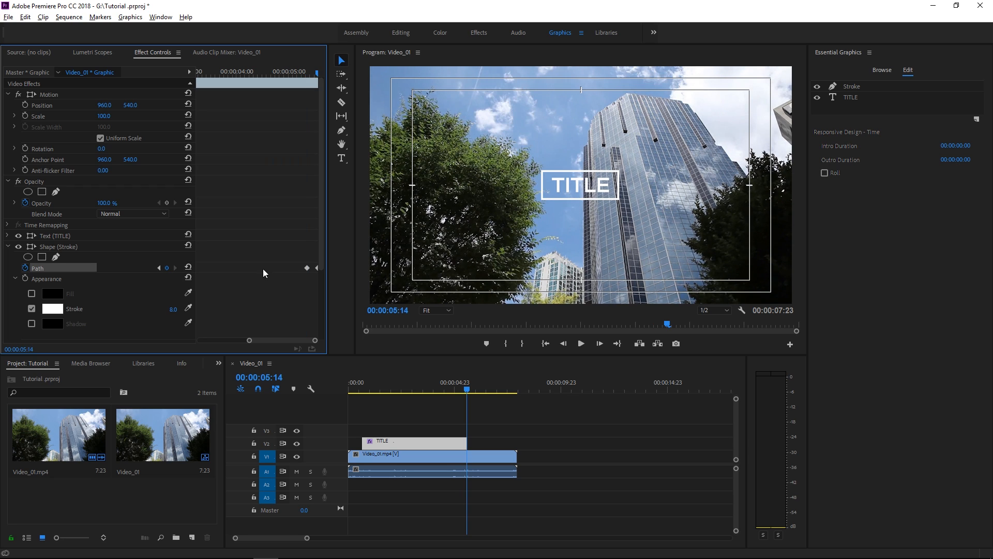
{"action": "left_click", "coordinate": [551, 200]}
{"action": "mouse_move", "coordinate": [581, 200]}
{"action": "left_mouse_down"}
{"action": "mouse_move", "coordinate": [583, 176]}
{"action": "mouse_move", "coordinate": [583, 184]}
{"action": "left_mouse_up"}
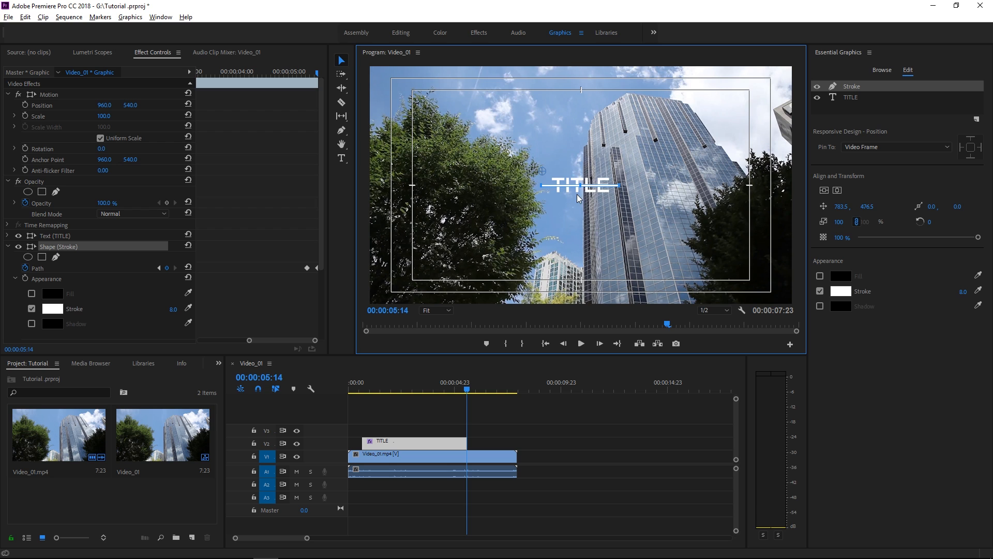
Preview the Stroke rectangle's closing animation and move the playhead back to 00:00:02:03
{"action": "left_click", "coordinate": [464, 389]}
{"action": "key", "text": "space"}
{"action": "left_click_drag", "start_coordinate": [464, 389], "coordinate": [393, 389]}
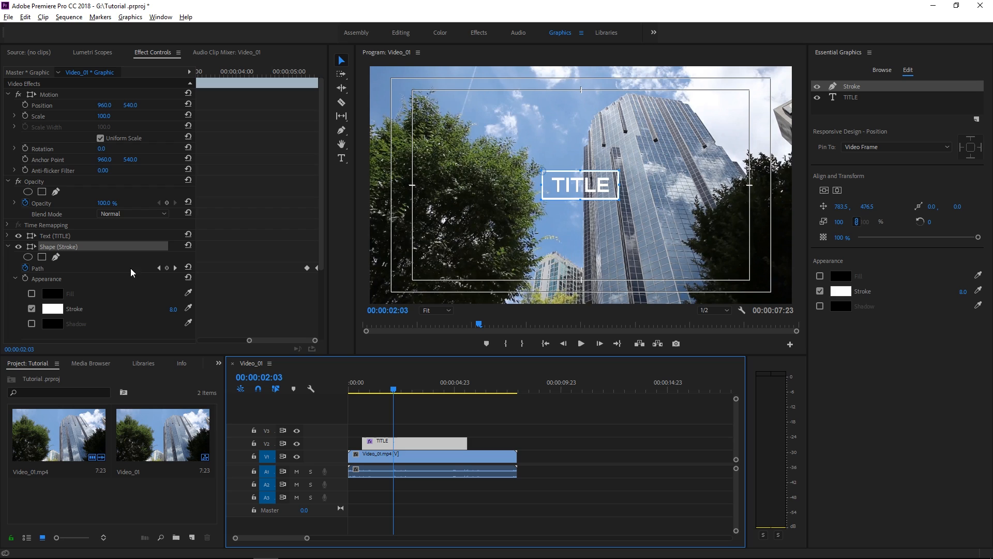
Duplicate the Stroke shape together with its path keyframes and rename the copy "Black Fill"
{"action": "left_click", "coordinate": [8, 247]}
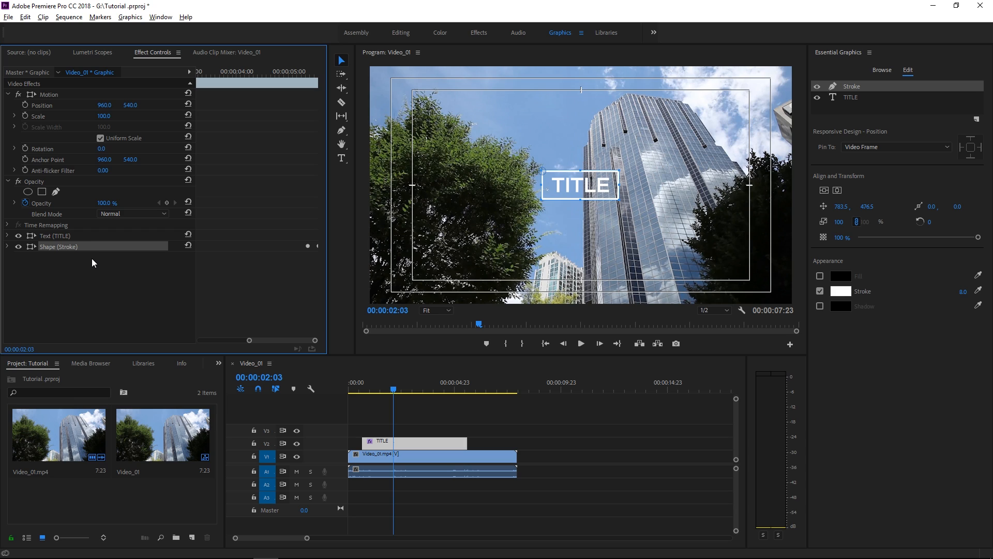
{"action": "key", "text": "ctrl+c"}
{"action": "key", "text": "ctrl+v"}
{"action": "left_click", "coordinate": [65, 258]}
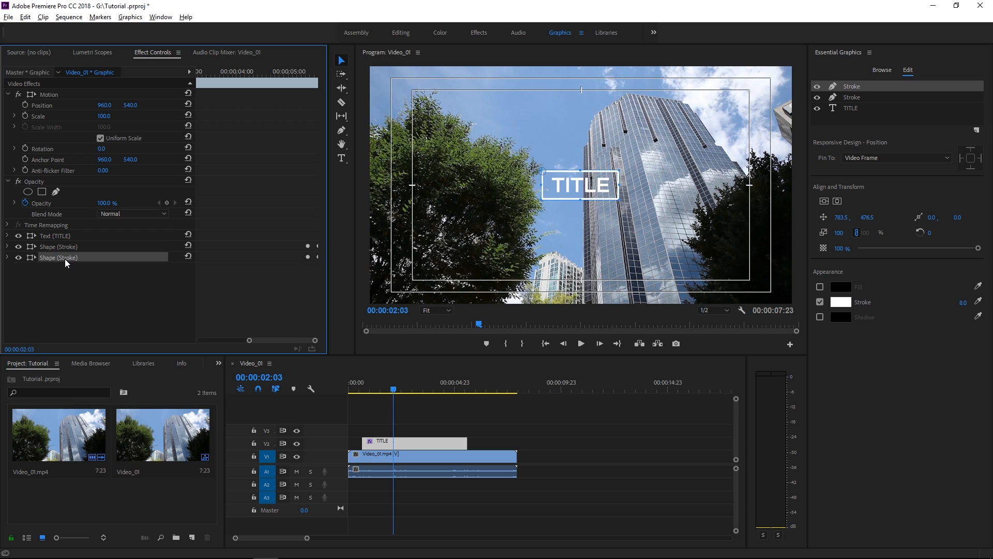
{"action": "right_click", "coordinate": [64, 259]}
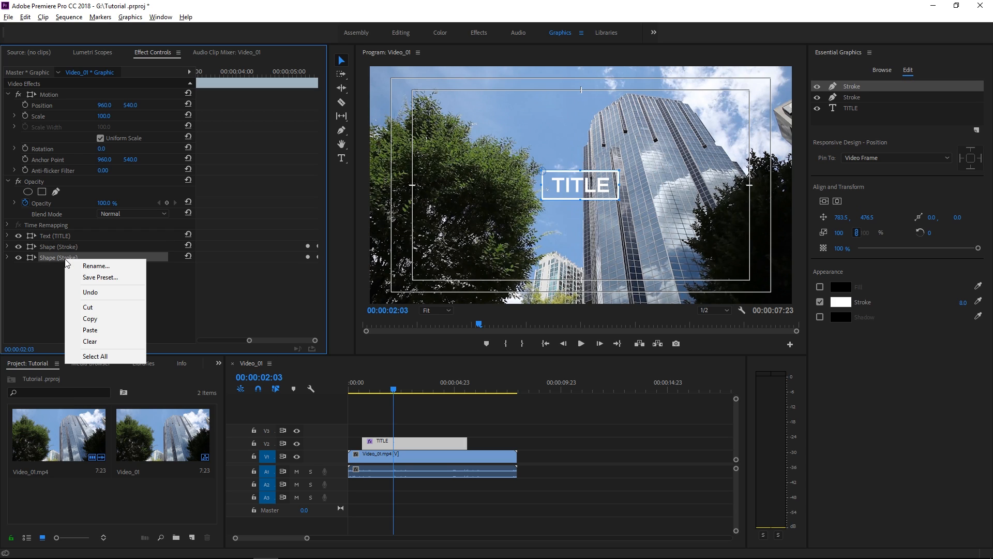
{"action": "left_click", "coordinate": [73, 262]}
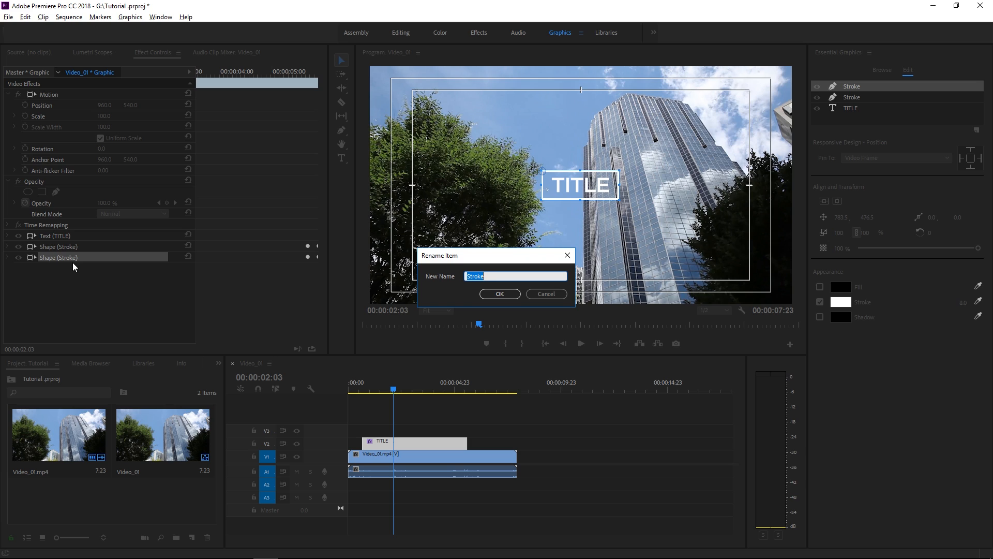
{"action": "type", "text": "Black Fill"}
{"action": "key", "text": "Return"}
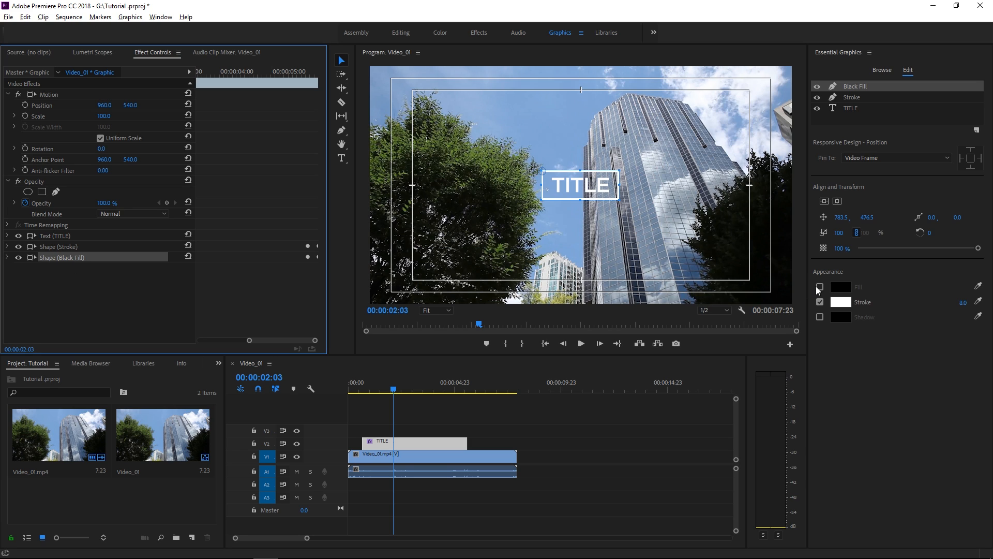
Give the Black Fill shape a black fill without a stroke and set its opacity to 50%
{"action": "left_click", "coordinate": [820, 287]}
{"action": "left_click", "coordinate": [819, 302]}
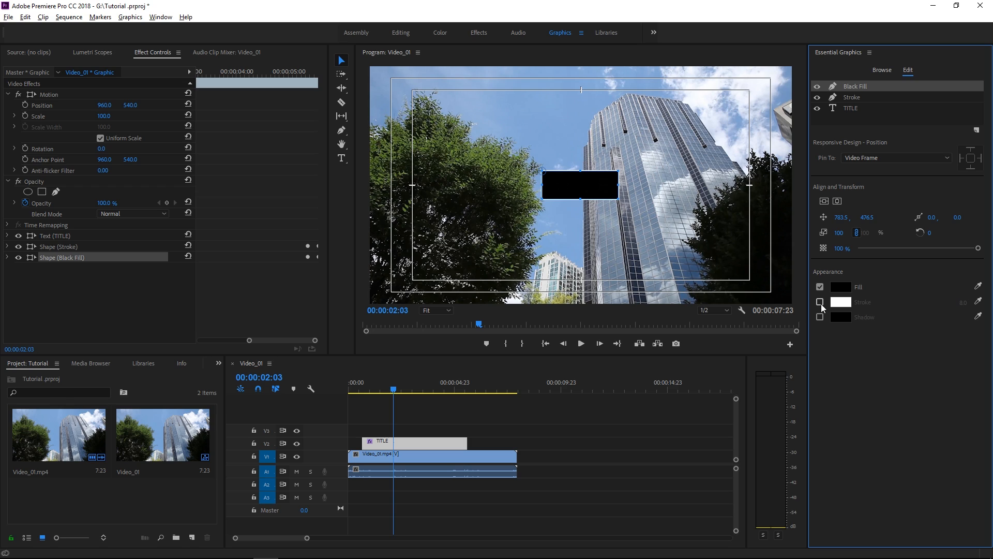
{"action": "left_click_drag", "start_coordinate": [931, 249], "coordinate": [922, 247]}
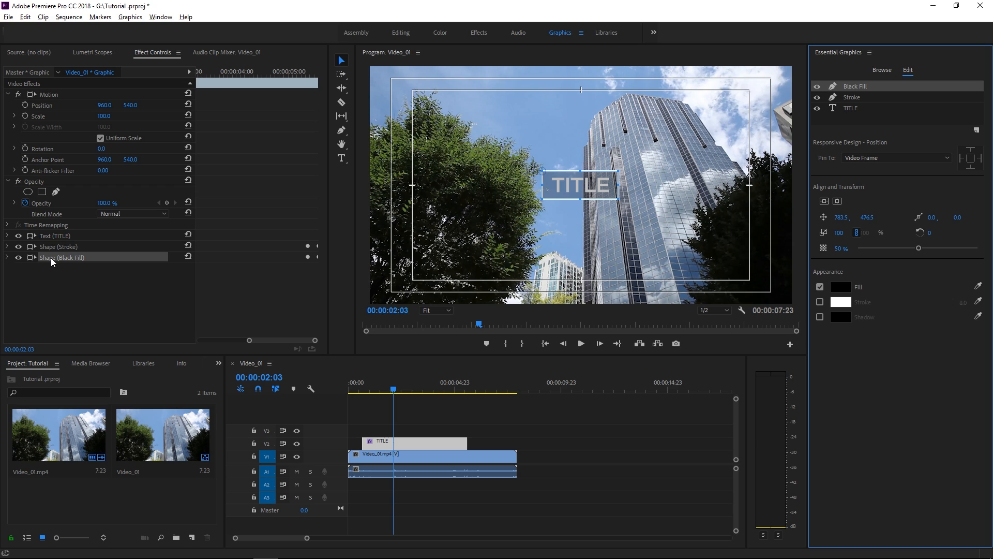
Reorder the graphic's layers so Black Fill lies beneath the TITLE text and Stroke lies above it
{"action": "left_click_drag", "start_coordinate": [51, 258], "coordinate": [59, 239]}
{"action": "left_click_drag", "start_coordinate": [60, 243], "coordinate": [69, 234]}
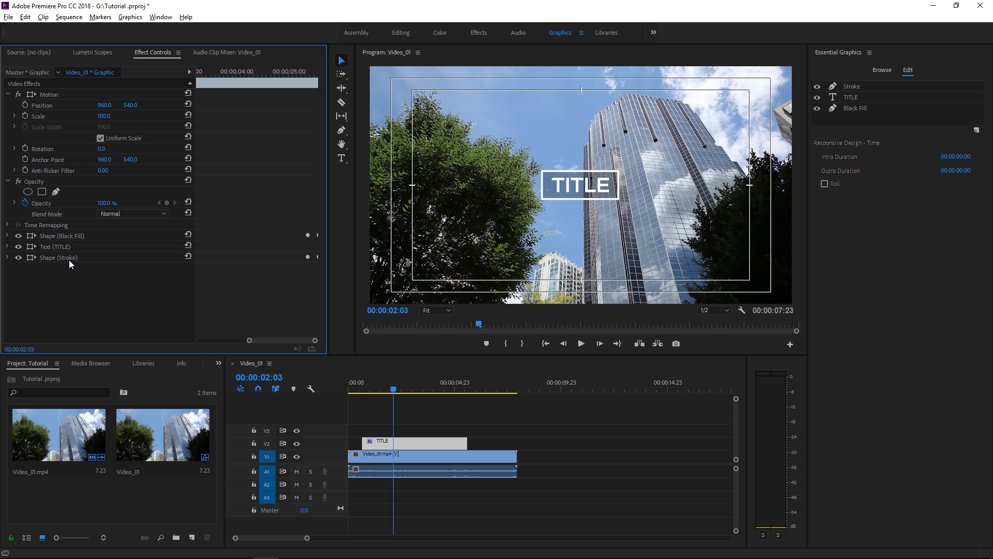
{"action": "left_click", "coordinate": [42, 256]}
Try red FA2929 as the Black Fill shape's fill colour and set it back to black
{"action": "left_click", "coordinate": [56, 236]}
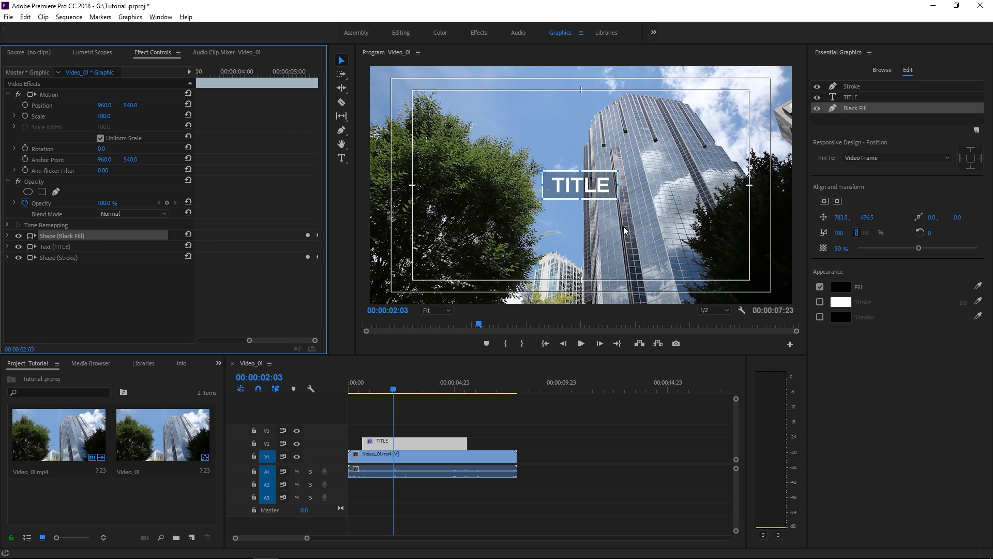
{"action": "left_click", "coordinate": [841, 287]}
{"action": "left_click", "coordinate": [514, 335]}
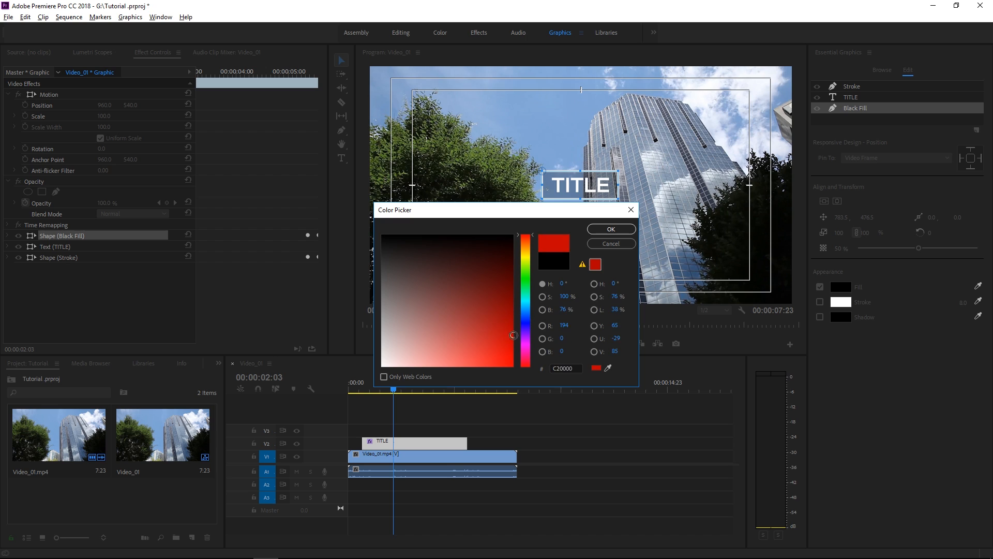
{"action": "left_click_drag", "start_coordinate": [514, 335], "coordinate": [492, 364]}
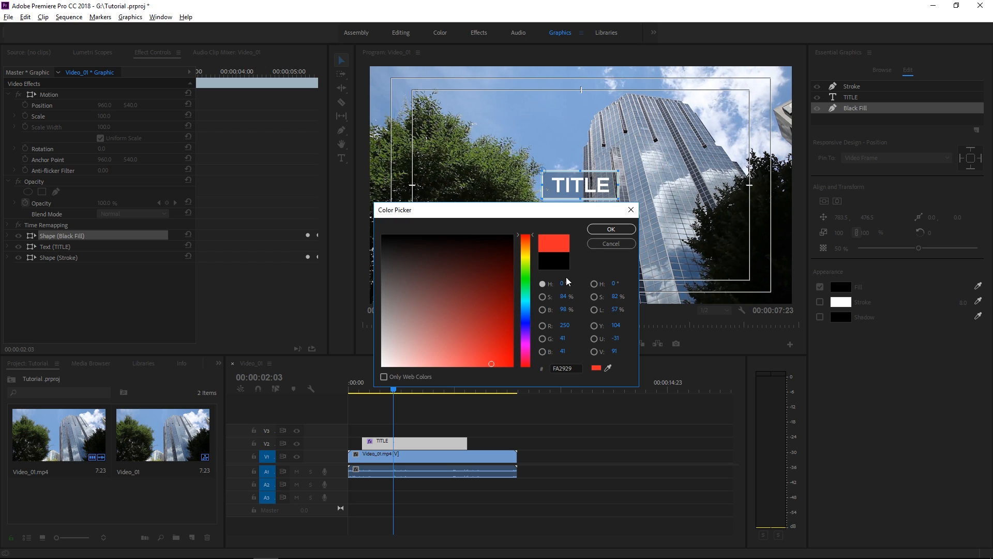
{"action": "left_click", "coordinate": [610, 230]}
{"action": "left_click", "coordinate": [841, 288]}
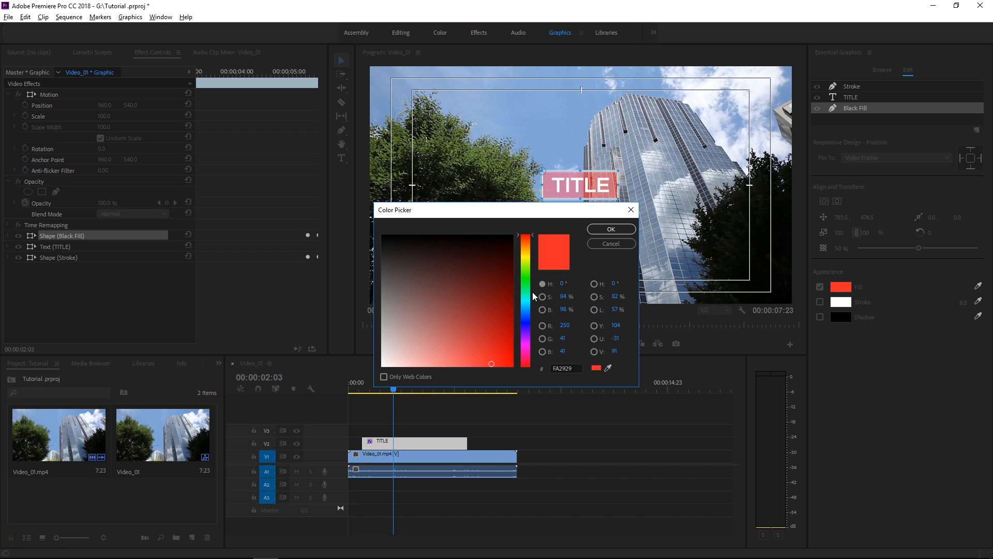
{"action": "left_click_drag", "start_coordinate": [509, 281], "coordinate": [536, 212]}
{"action": "left_click", "coordinate": [590, 230]}
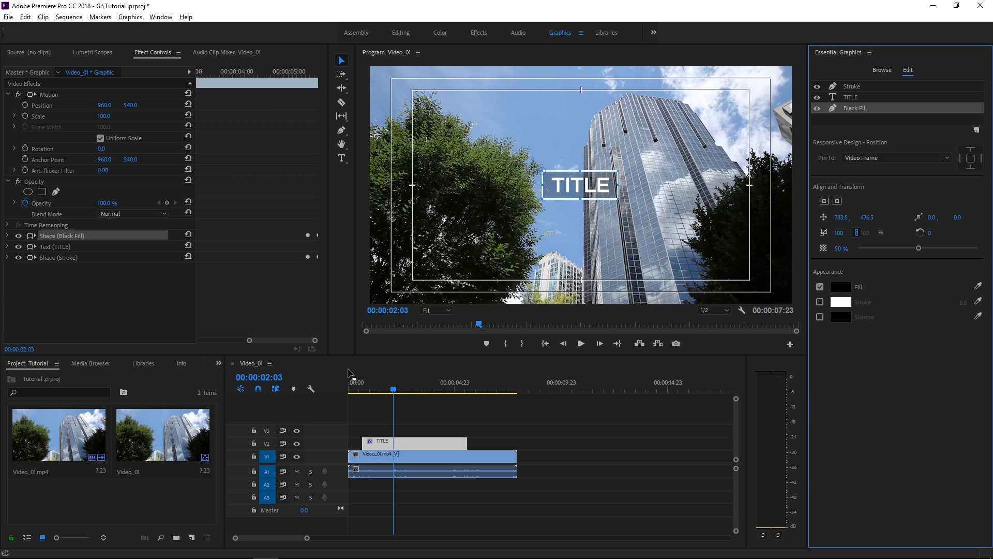
Show the shapes' keyframes over the whole clip and preview the opening animation from 00:00:00:10
{"action": "left_click_drag", "start_coordinate": [250, 342], "coordinate": [190, 331]}
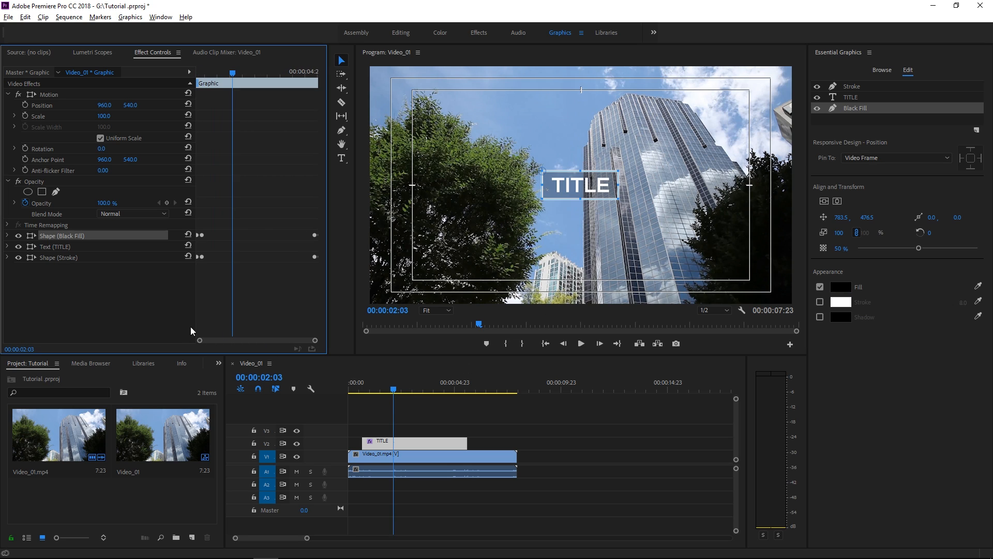
{"action": "left_click", "coordinate": [86, 257]}
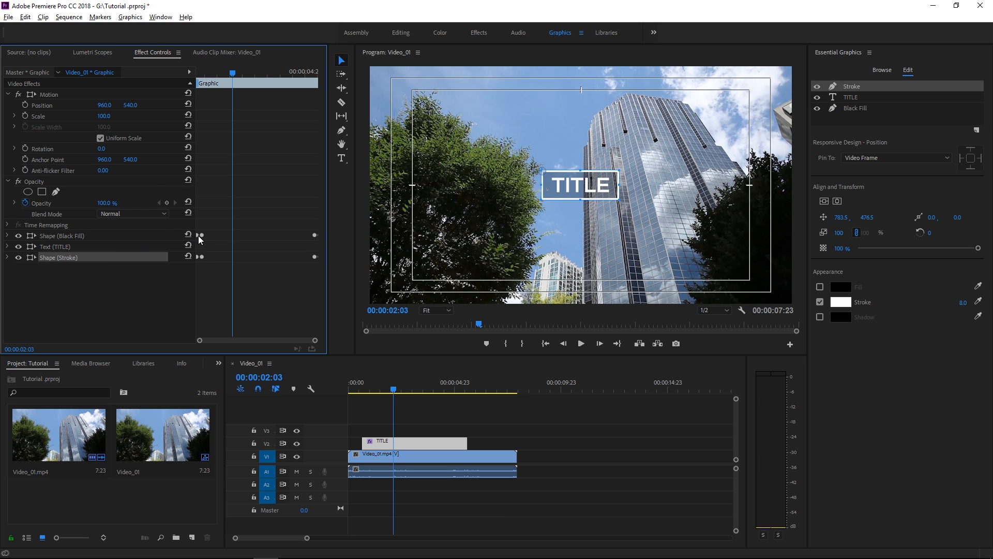
{"action": "left_click", "coordinate": [359, 391]}
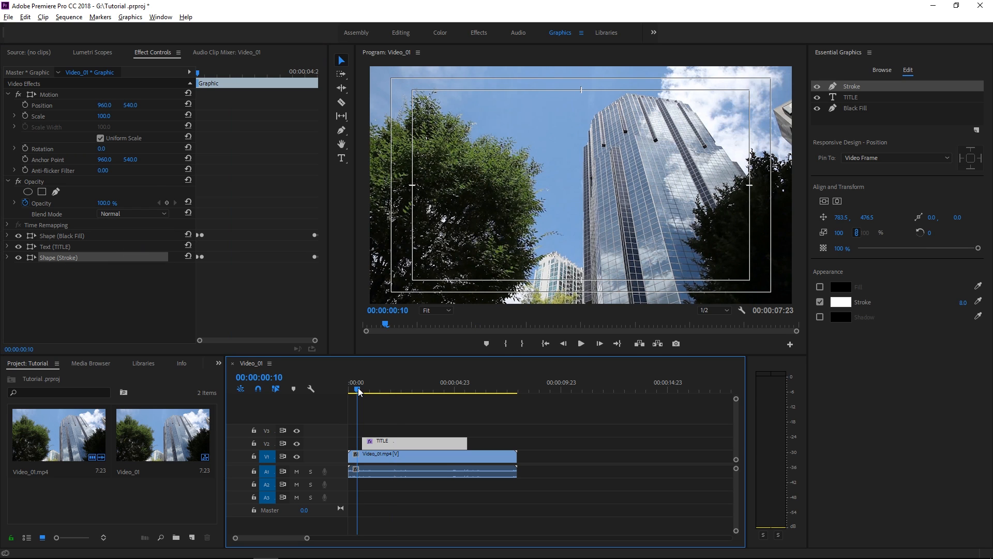
{"action": "key", "text": "space"}
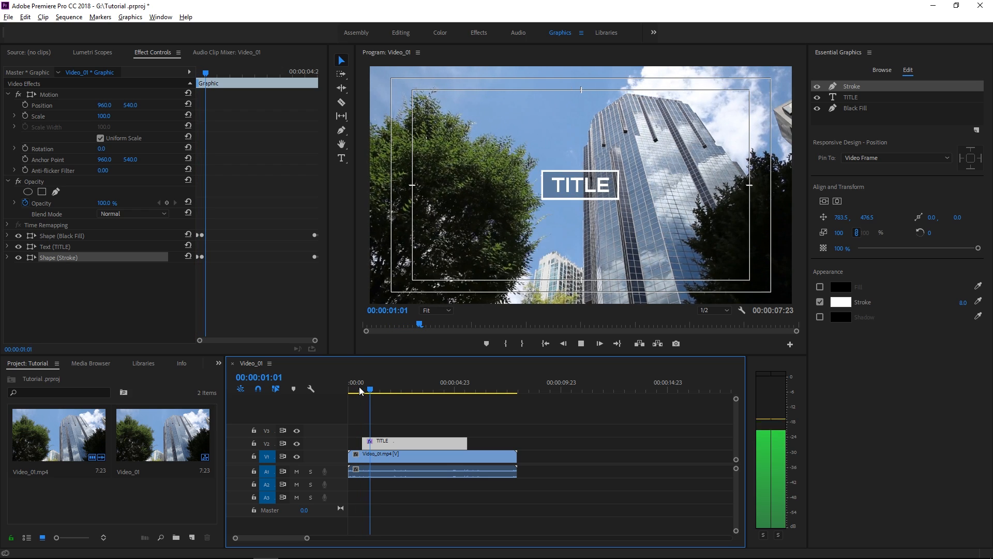
{"action": "left_click", "coordinate": [359, 391]}
{"action": "left_click_drag", "start_coordinate": [360, 391], "coordinate": [372, 392]}
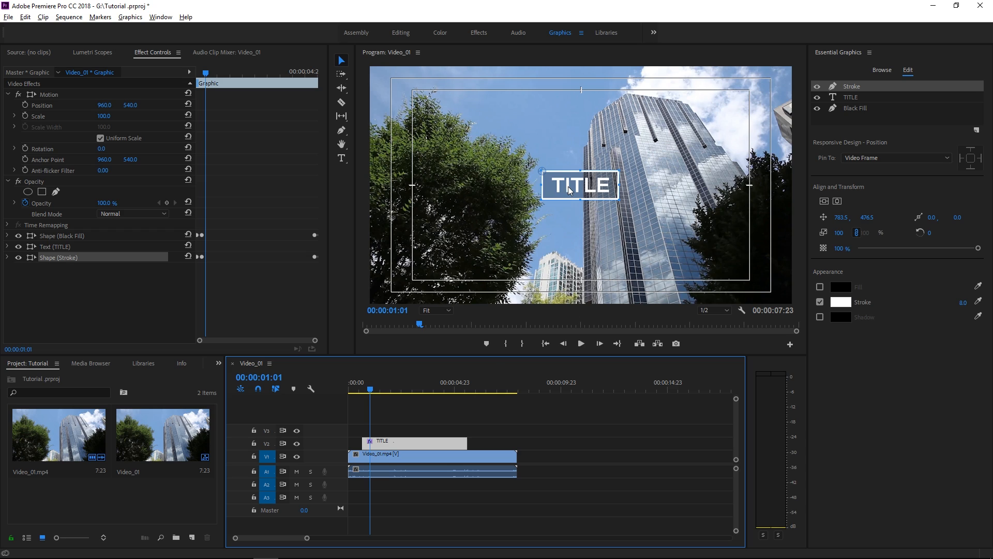
Add a rectangular mask to the TITLE text and fit its four corners to the outline rectangle
{"action": "left_click", "coordinate": [60, 246]}
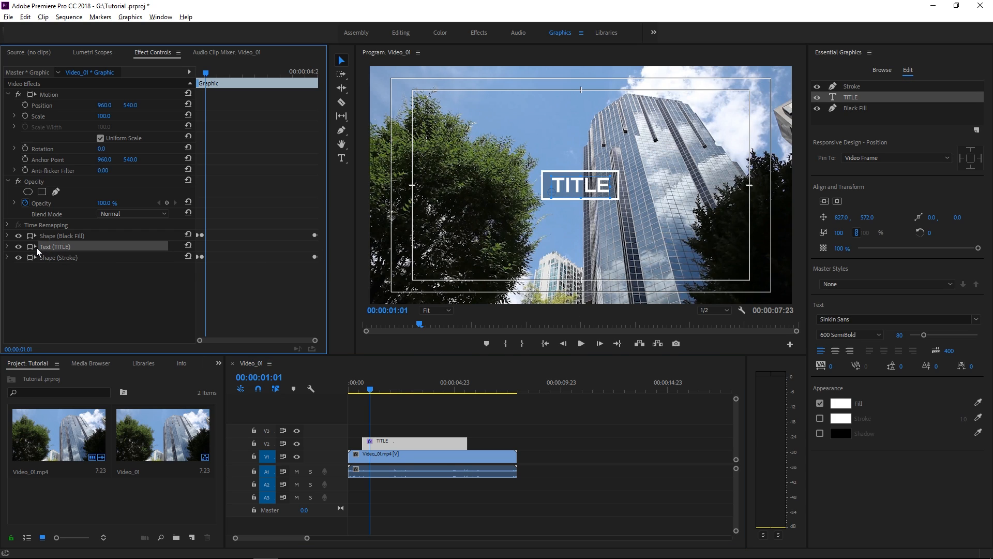
{"action": "left_click", "coordinate": [8, 247]}
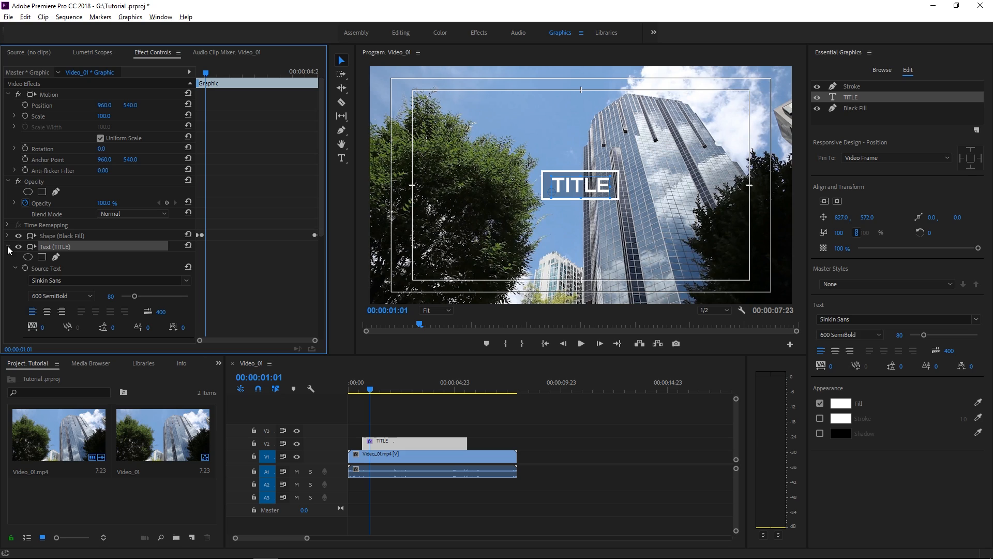
{"action": "left_click", "coordinate": [41, 257]}
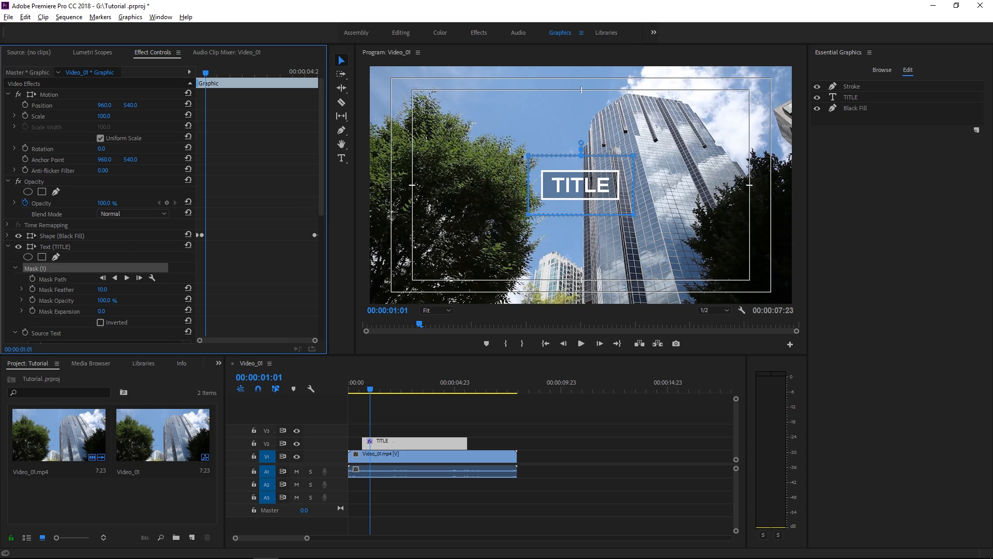
{"action": "left_click_drag", "start_coordinate": [528, 155], "coordinate": [544, 172]}
{"action": "left_click_drag", "start_coordinate": [528, 214], "coordinate": [543, 201]}
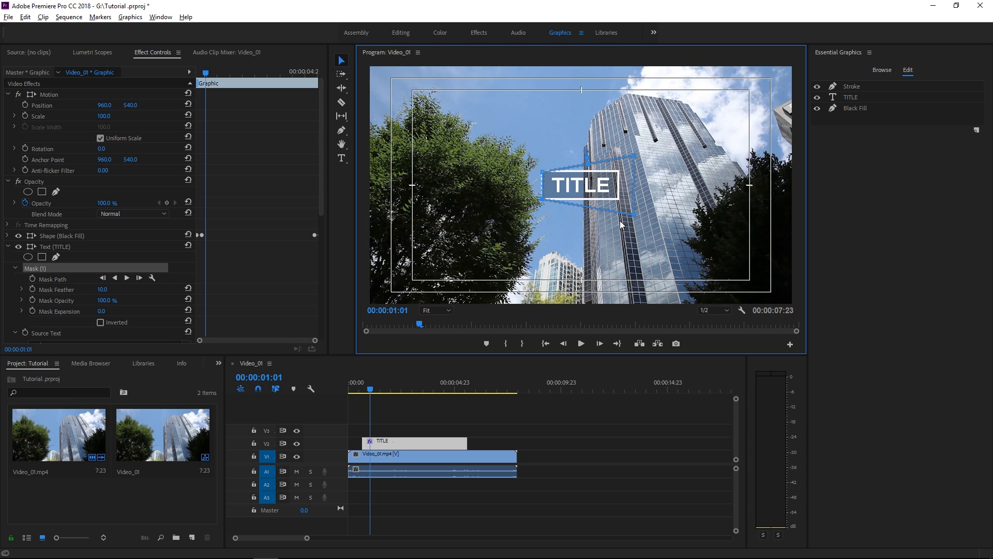
{"action": "left_click_drag", "start_coordinate": [633, 214], "coordinate": [617, 198]}
{"action": "left_click_drag", "start_coordinate": [633, 155], "coordinate": [619, 170]}
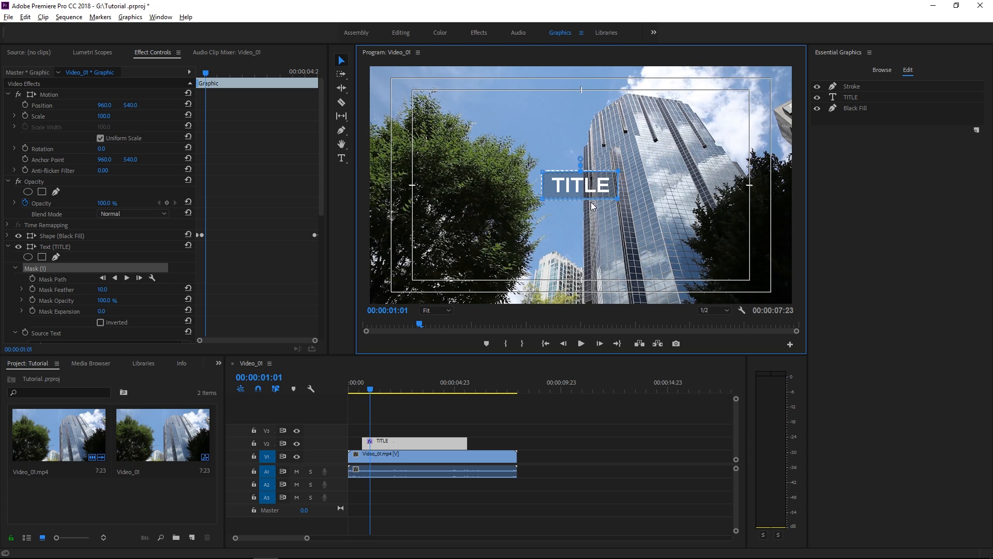
Try shifting the masked TITLE text vertically by changing its Y position
{"action": "scroll", "coordinate": [147, 271], "scroll_direction": "down", "scroll_amount": 10}
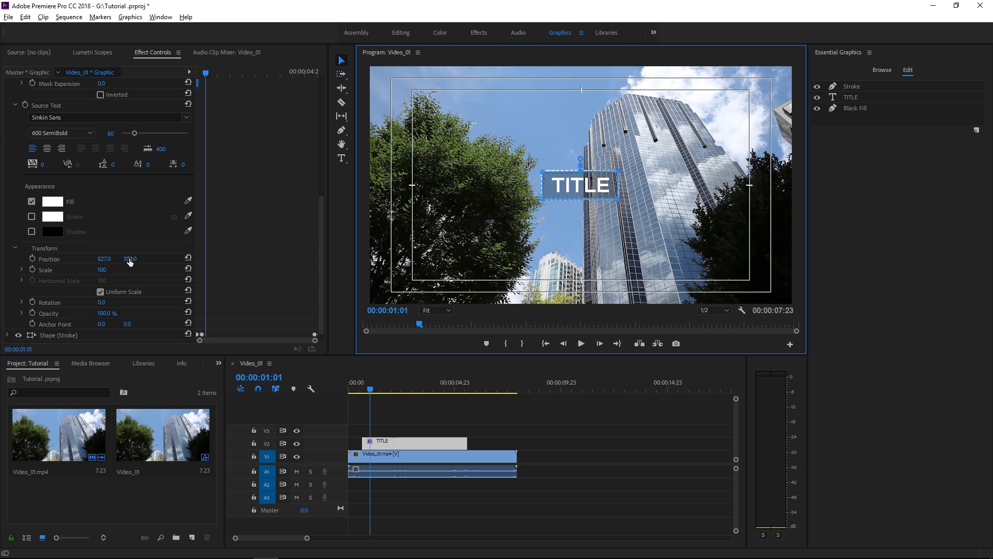
{"action": "left_click_drag", "start_coordinate": [130, 260], "coordinate": [203, 260]}
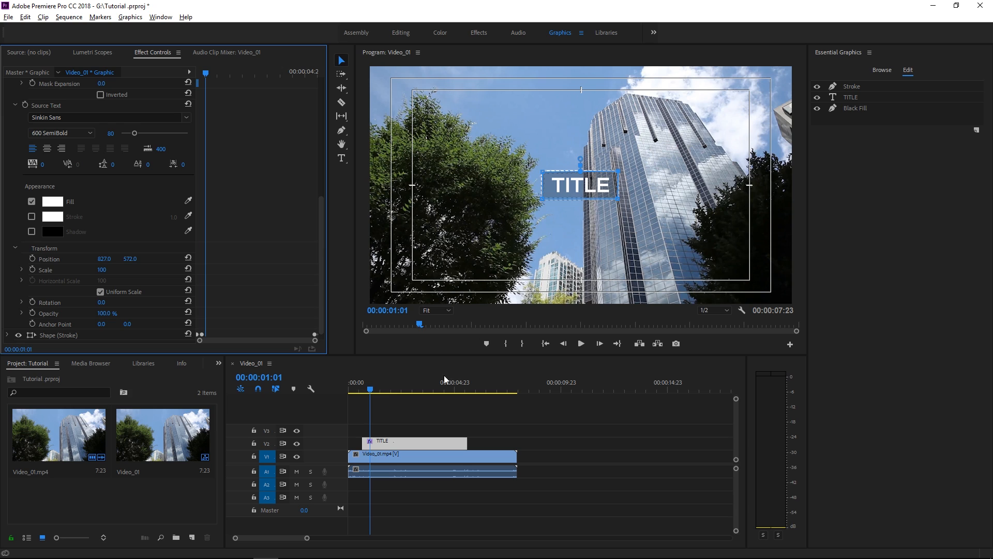
Enable Position keyframing for the TITLE text at 00:00:00:21 and set its Y position to 666
{"action": "left_click", "coordinate": [385, 412]}
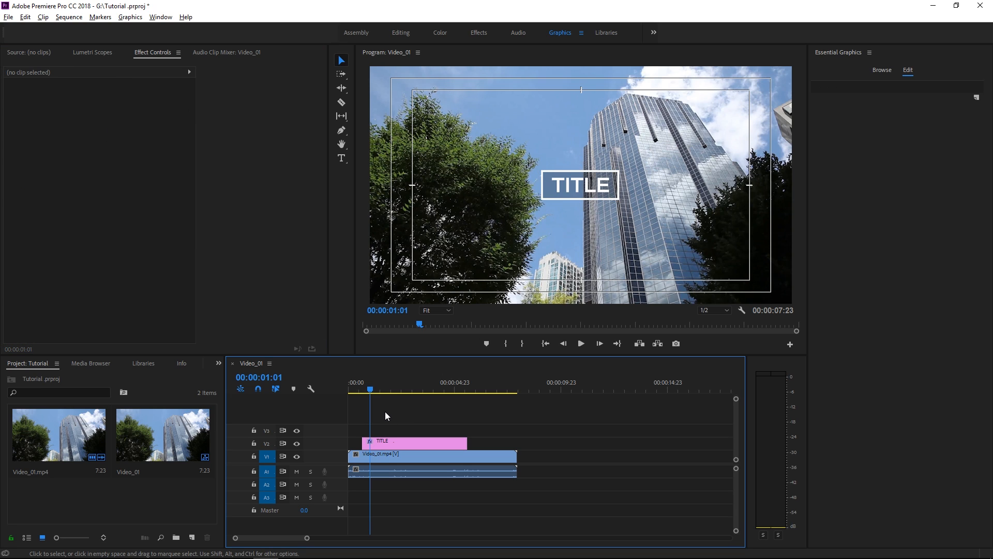
{"action": "left_click", "coordinate": [380, 442]}
{"action": "scroll", "coordinate": [113, 289], "scroll_direction": "down", "scroll_amount": 5}
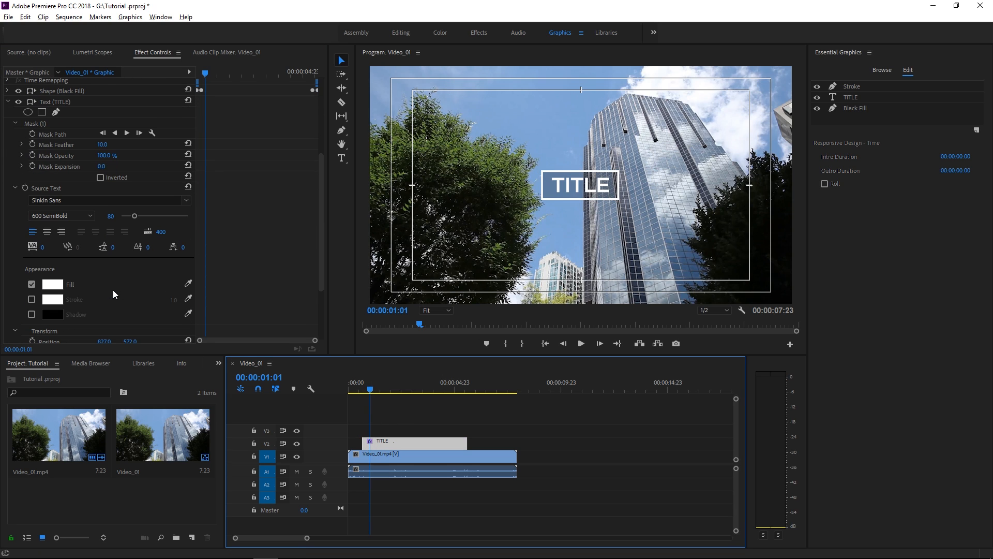
{"action": "scroll", "coordinate": [284, 268], "scroll_direction": "up", "scroll_amount": 2}
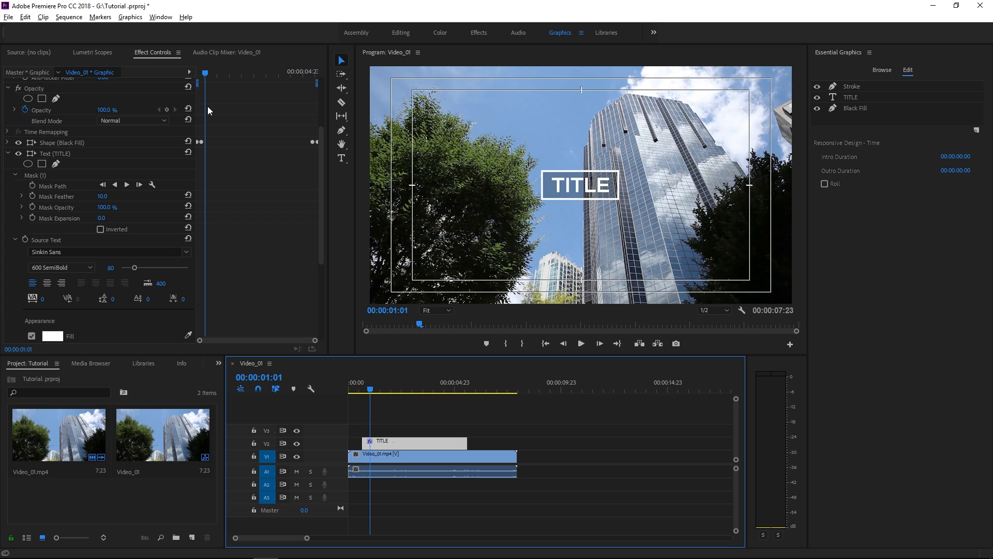
{"action": "left_click_drag", "start_coordinate": [205, 73], "coordinate": [201, 74]}
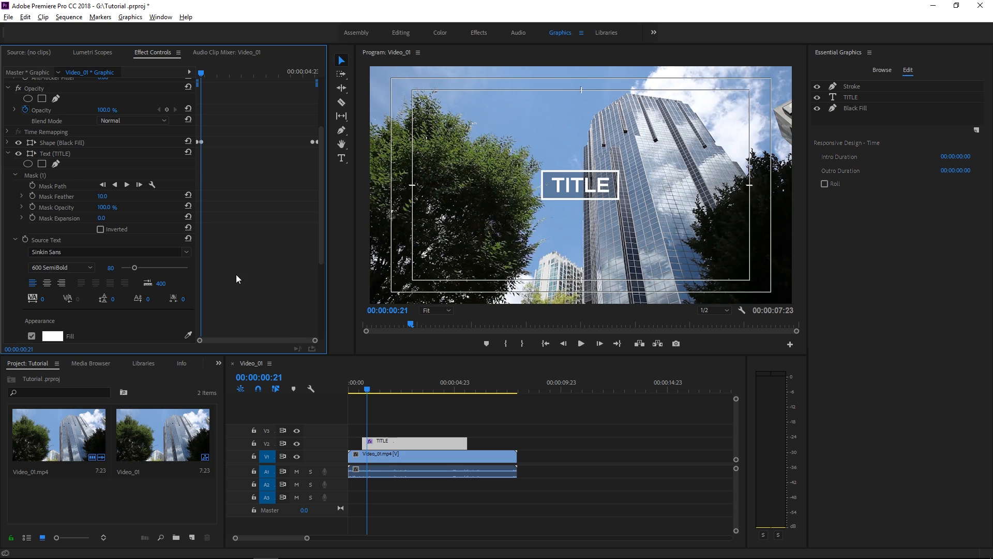
{"action": "scroll", "coordinate": [236, 274], "scroll_direction": "down", "scroll_amount": 5}
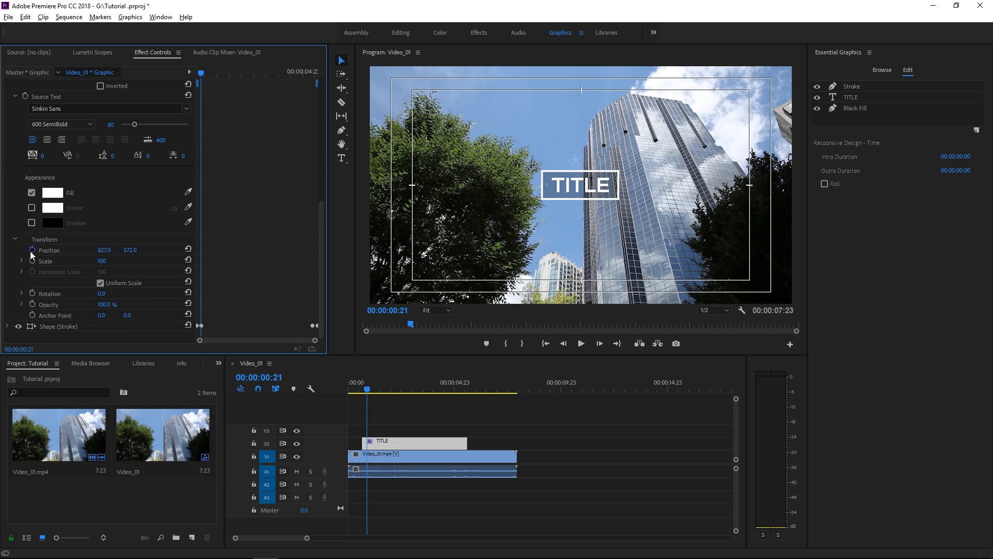
{"action": "left_click", "coordinate": [31, 250]}
{"action": "left_click_drag", "start_coordinate": [130, 252], "coordinate": [179, 260]}
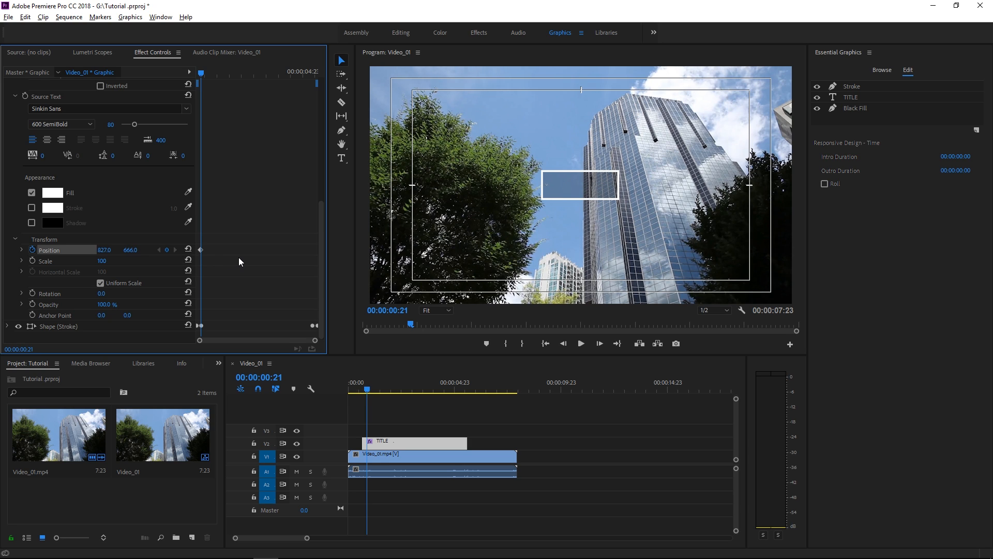
Set the TITLE text's Y position to 573 at 00:00:01:07 and apply Ease In to both Position keyframes
{"action": "key", "text": "space"}
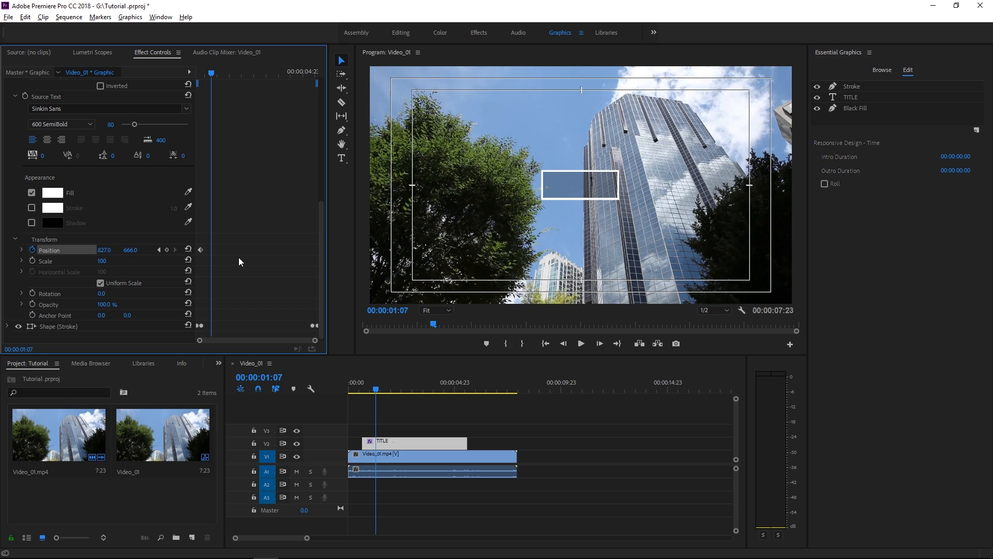
{"action": "left_click_drag", "start_coordinate": [130, 249], "coordinate": [82, 250]}
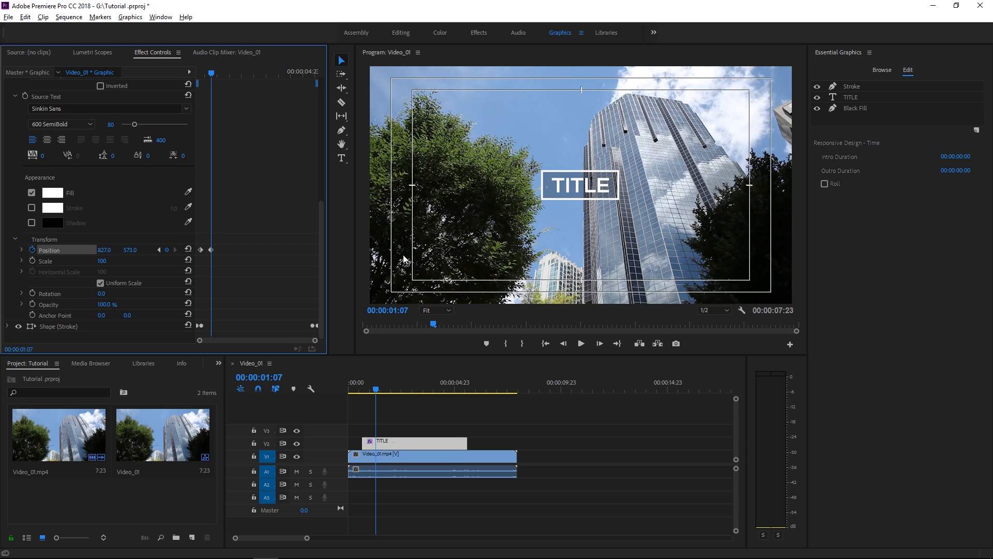
{"action": "right_click", "coordinate": [209, 250]}
{"action": "mouse_move", "coordinate": [255, 338]}
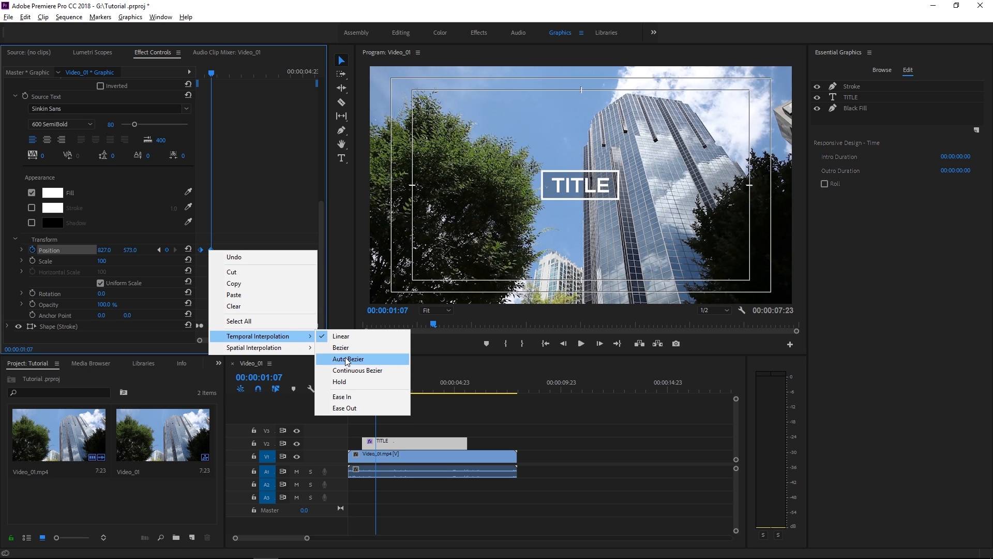
{"action": "left_click", "coordinate": [364, 392]}
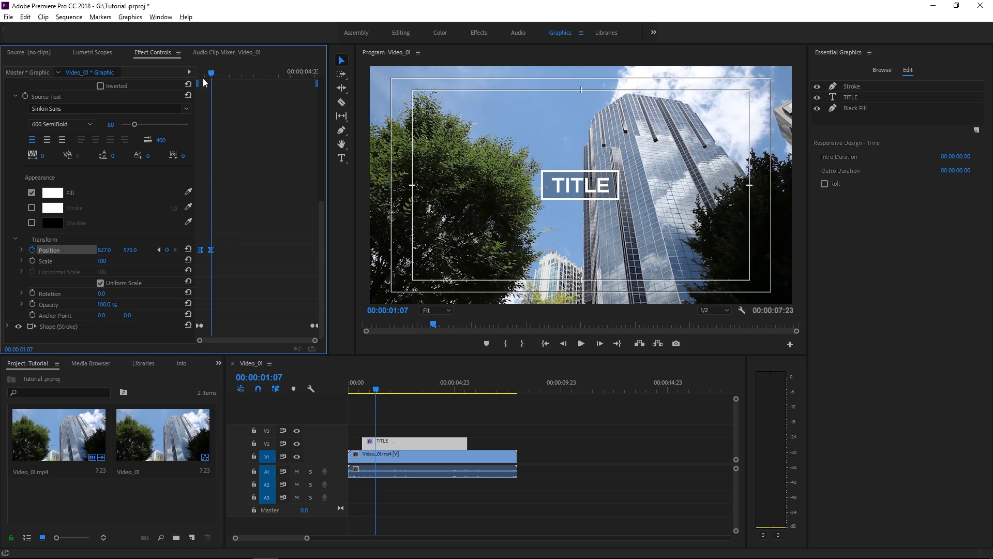
Set the Y value of the TITLE text's first Position keyframe to 675 and preview the opening from 00:00:00:16
{"action": "left_click_drag", "start_coordinate": [204, 83], "coordinate": [198, 74]}
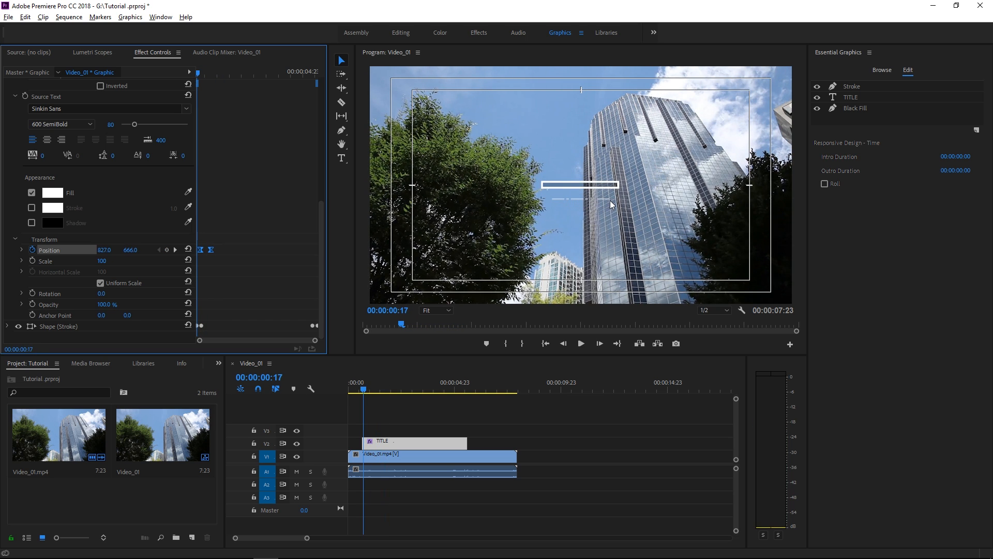
{"action": "left_click", "coordinate": [176, 250]}
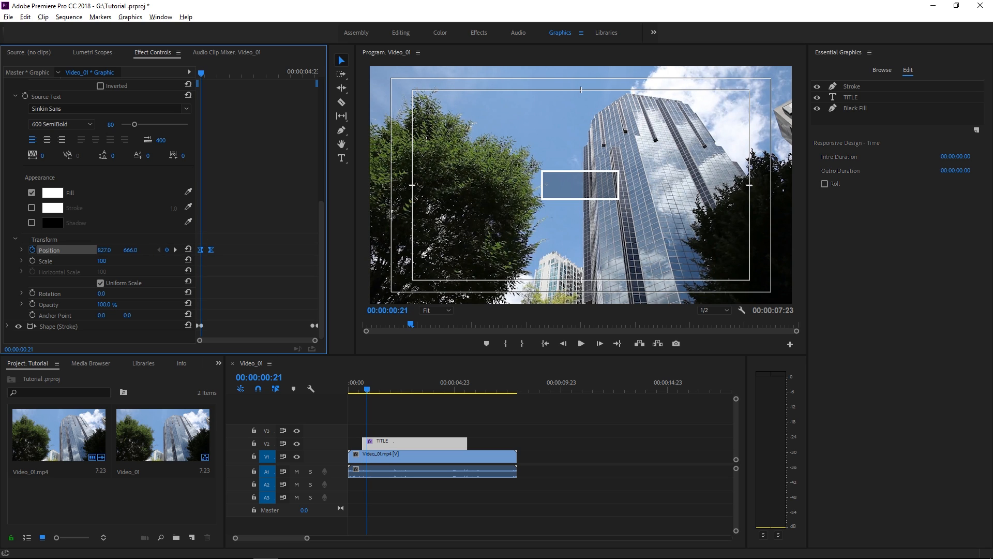
{"action": "left_click_drag", "start_coordinate": [202, 73], "coordinate": [198, 76]}
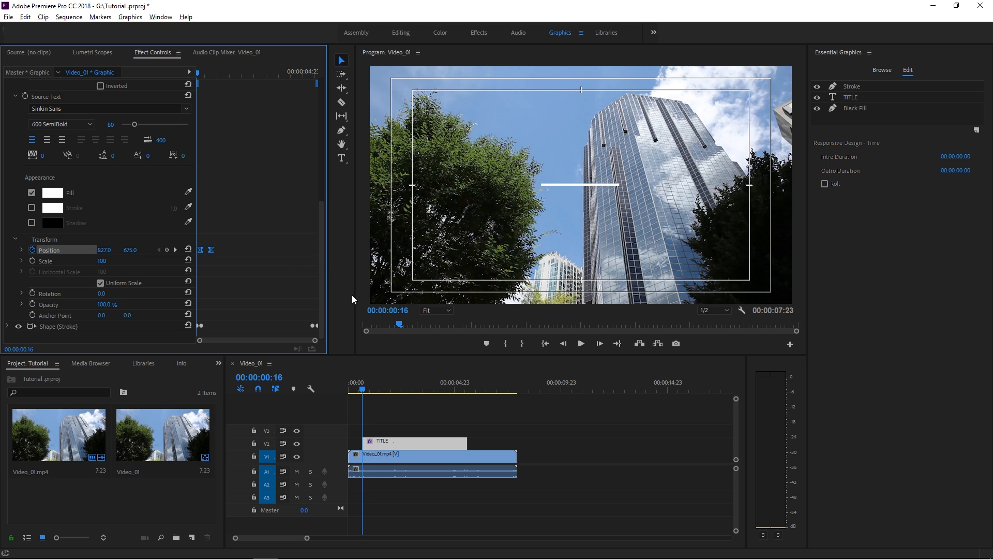
{"action": "key", "text": "space"}
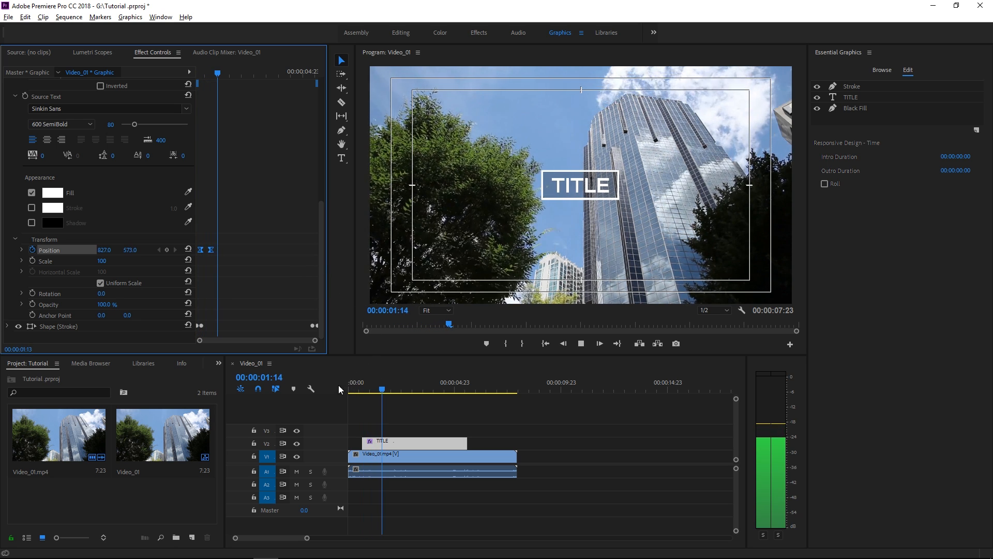
Add Position keyframes for the TITLE text at 00:00:04:23 and 00:00:05:09, setting Y to 471 on the last one
{"action": "left_click", "coordinate": [368, 390]}
{"action": "left_click_drag", "start_coordinate": [427, 389], "coordinate": [462, 387]}
{"action": "left_click_drag", "start_coordinate": [307, 74], "coordinate": [313, 73]}
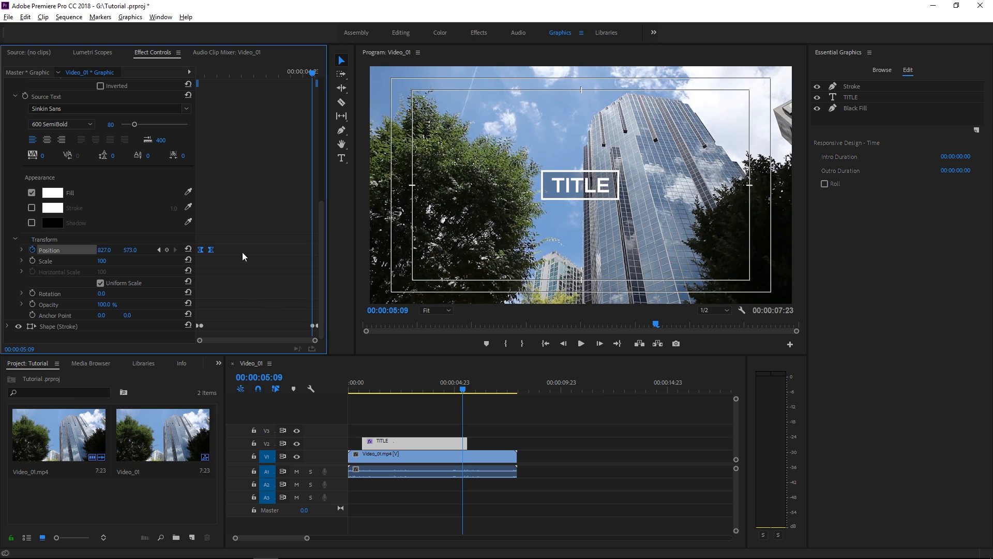
{"action": "left_click", "coordinate": [167, 250]}
{"action": "key", "text": "shift+Left"}
{"action": "key", "text": "shift+Left"}
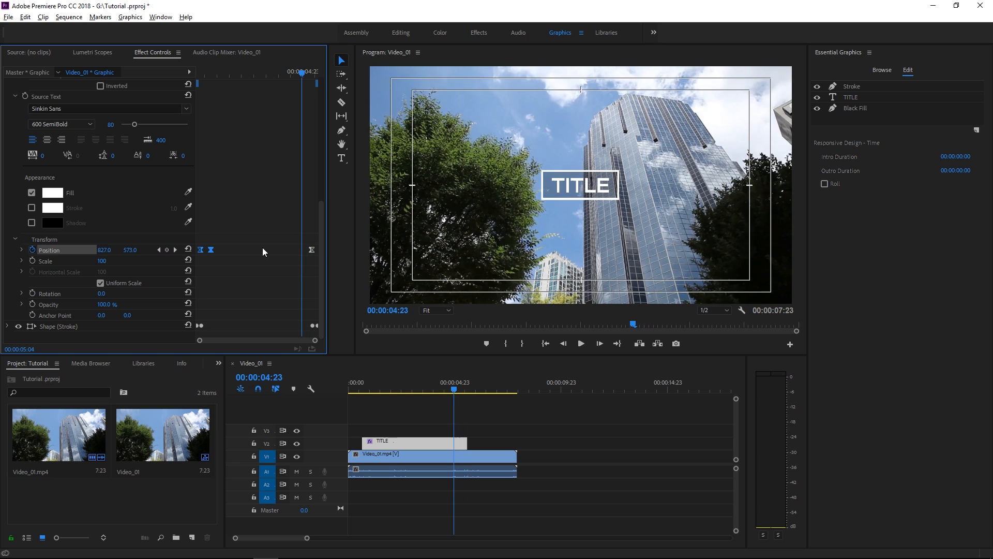
{"action": "left_click", "coordinate": [166, 250]}
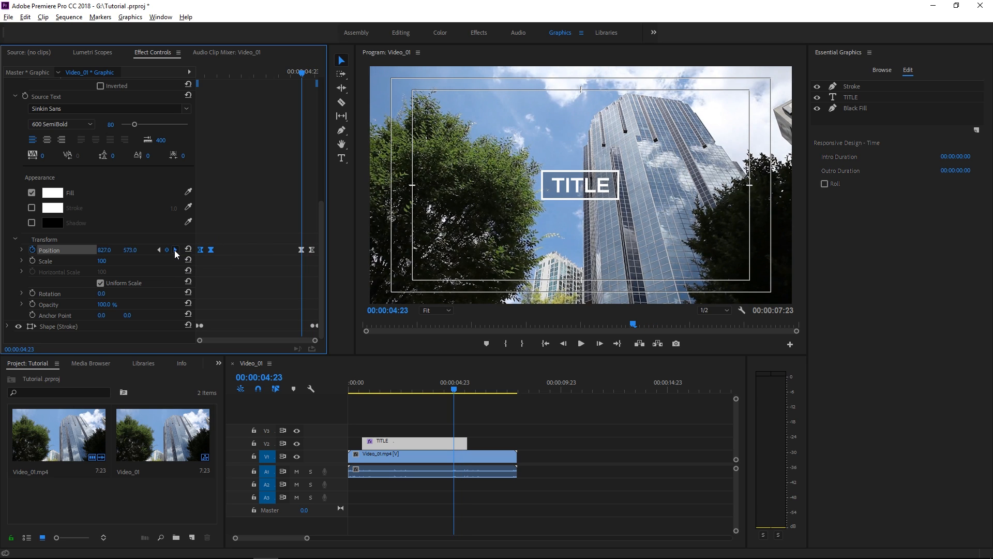
{"action": "left_click", "coordinate": [175, 250]}
{"action": "left_click_drag", "start_coordinate": [124, 254], "coordinate": [71, 254]}
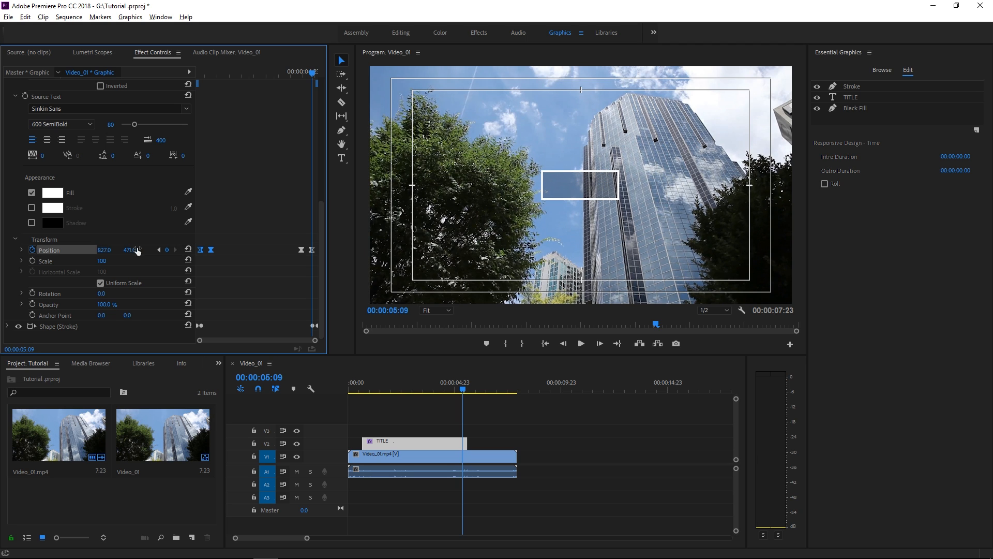
Preview the closing animation from 00:00:04:23 and play the whole title animation from 00:00:00:08
{"action": "left_click", "coordinate": [455, 388]}
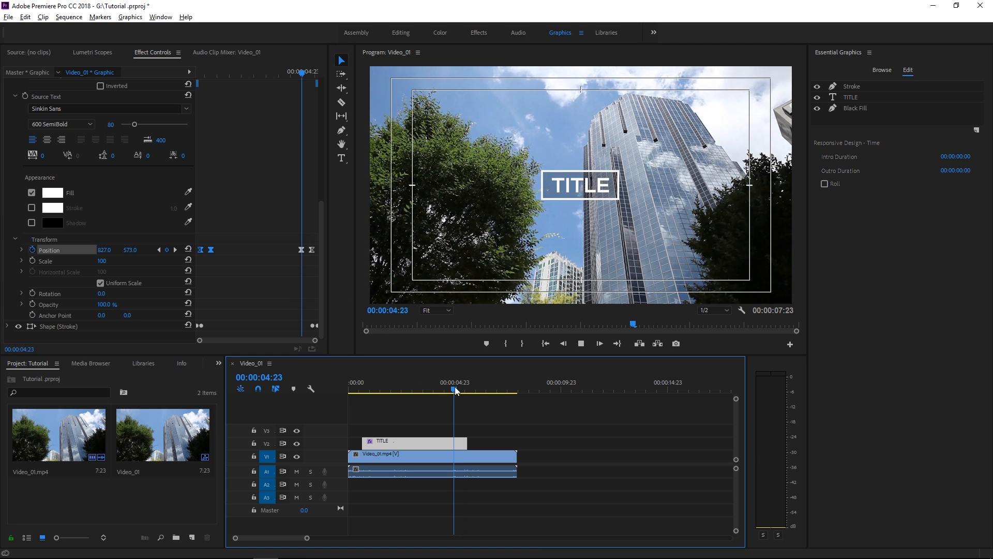
{"action": "key", "text": "space"}
{"action": "left_click", "coordinate": [455, 388]}
{"action": "key", "text": "space"}
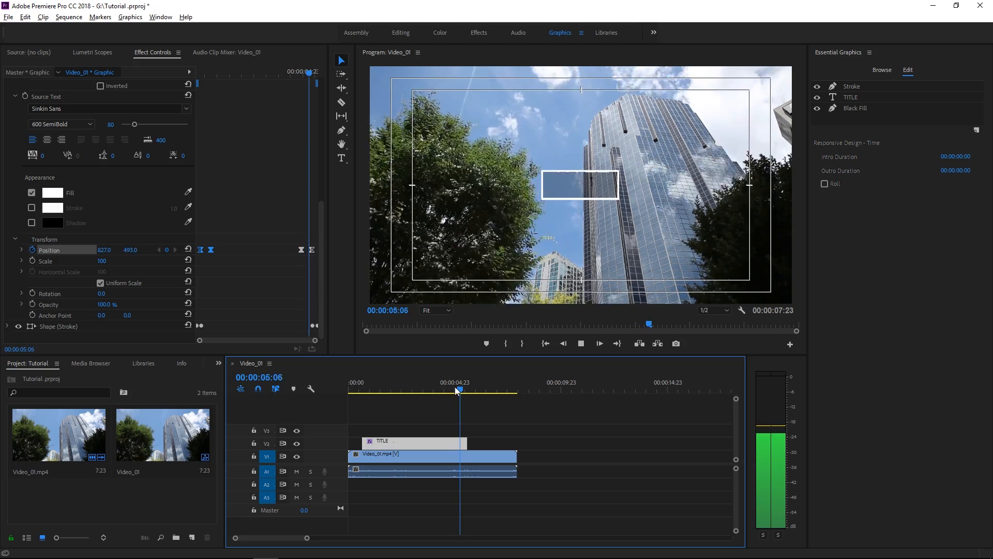
{"action": "left_click", "coordinate": [456, 388]}
{"action": "left_click", "coordinate": [357, 389]}
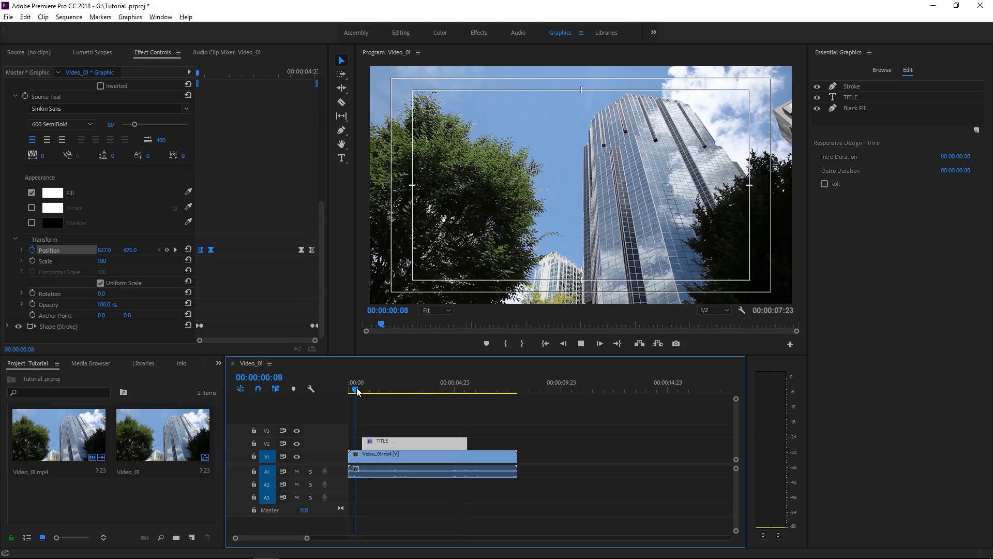
{"action": "key", "text": "space"}
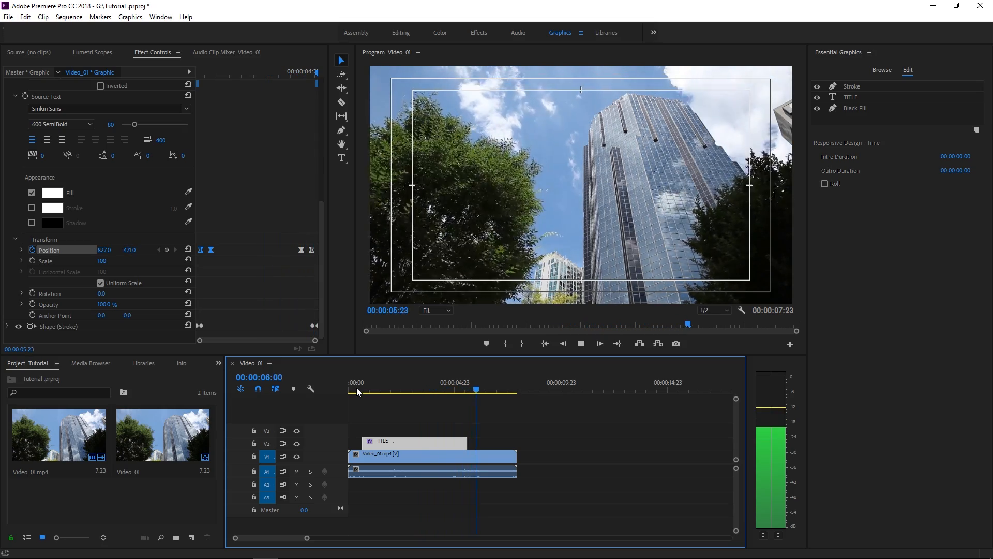
{"action": "key", "text": "space"}
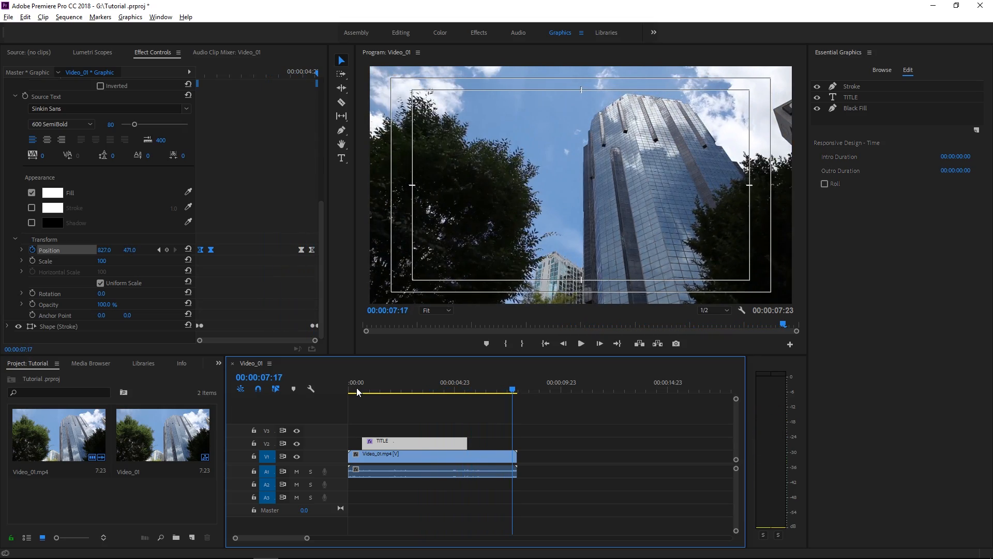